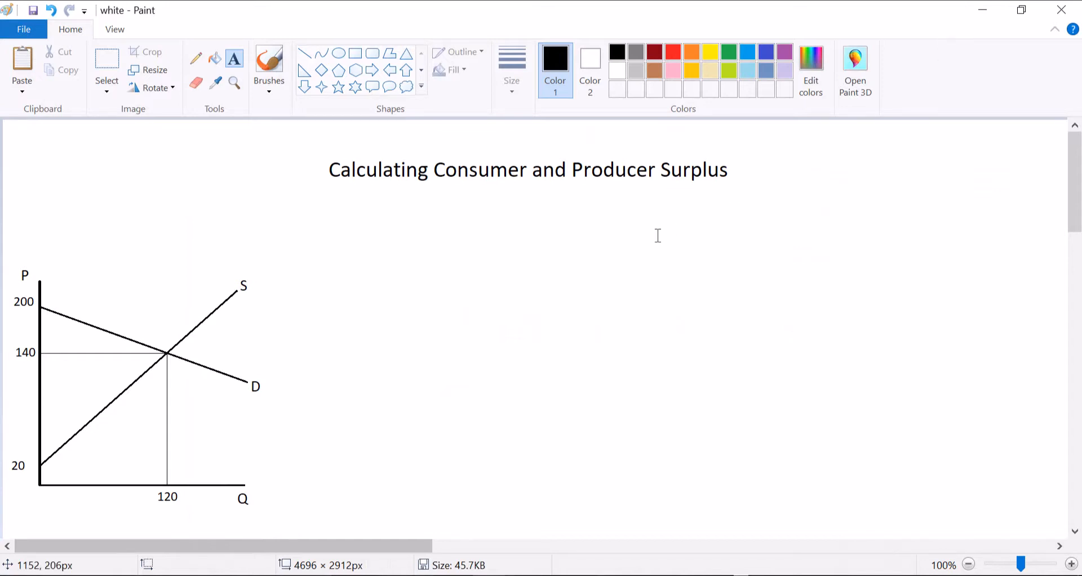
Fill the consumer surplus triangle red and the producer surplus triangle blue
click(216, 59)
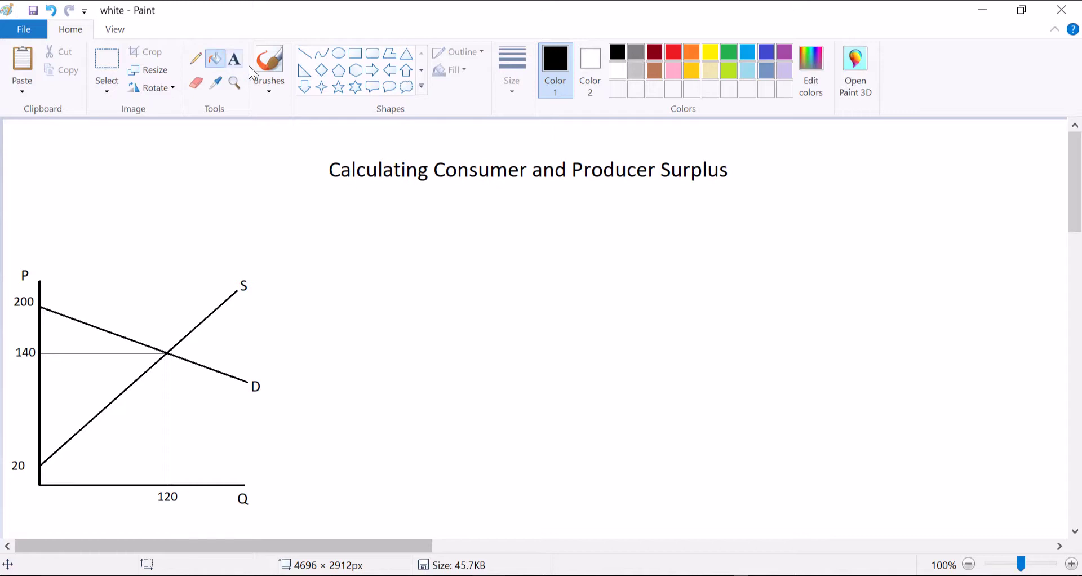
click(670, 53)
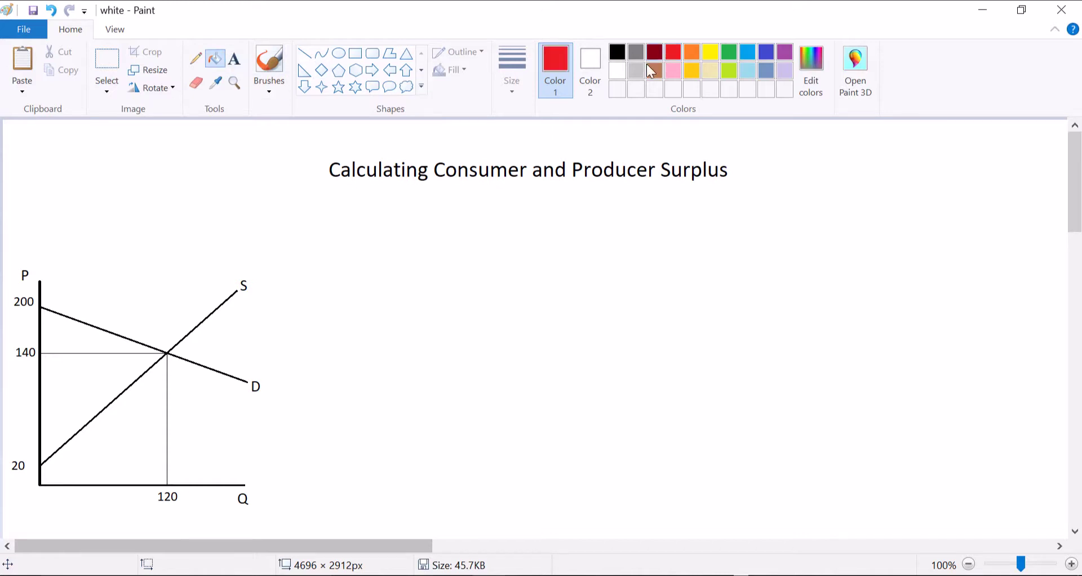
click(77, 329)
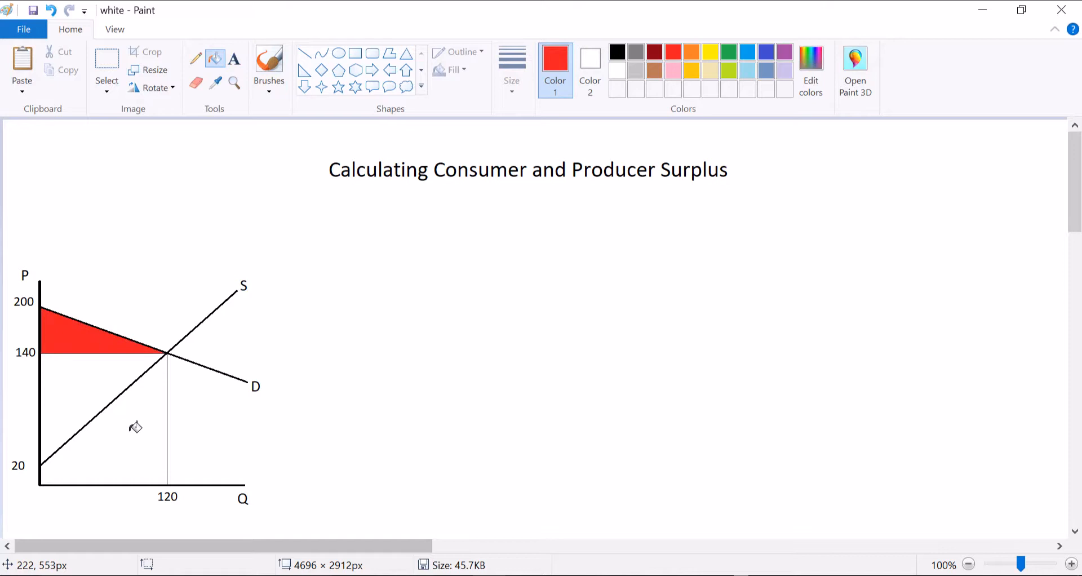
click(747, 52)
click(72, 383)
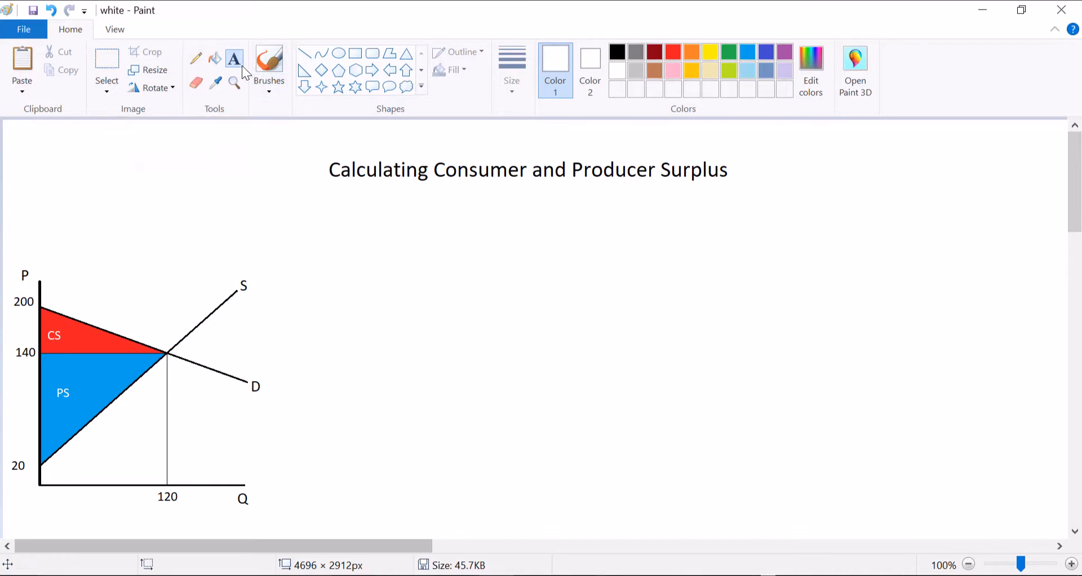
Add the formula Area of a Triangle=0.5(B)(H) right of the graph, below the title
click(292, 216)
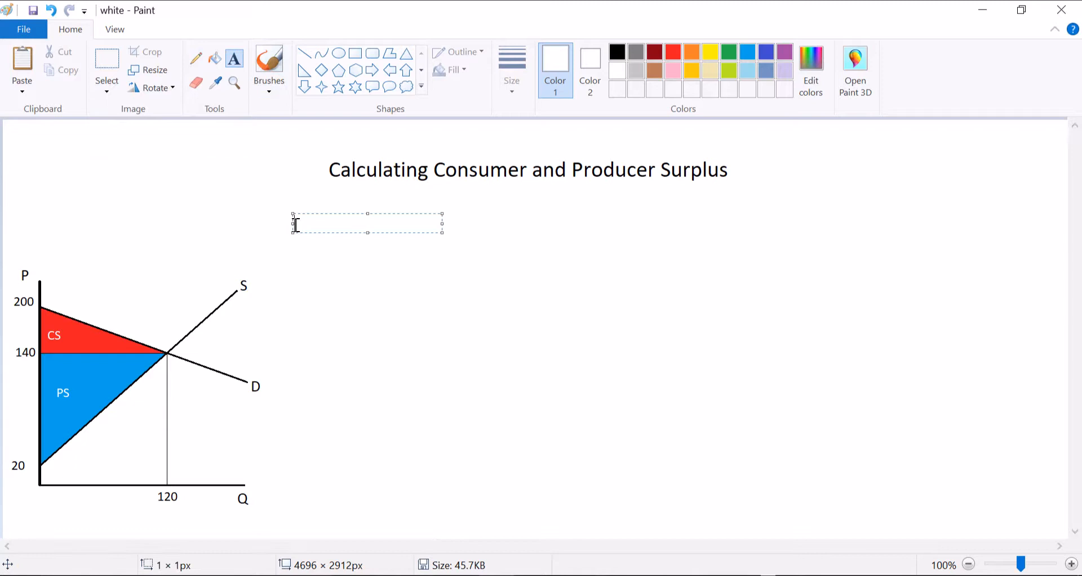
text(Area of a Triangle=0.5)
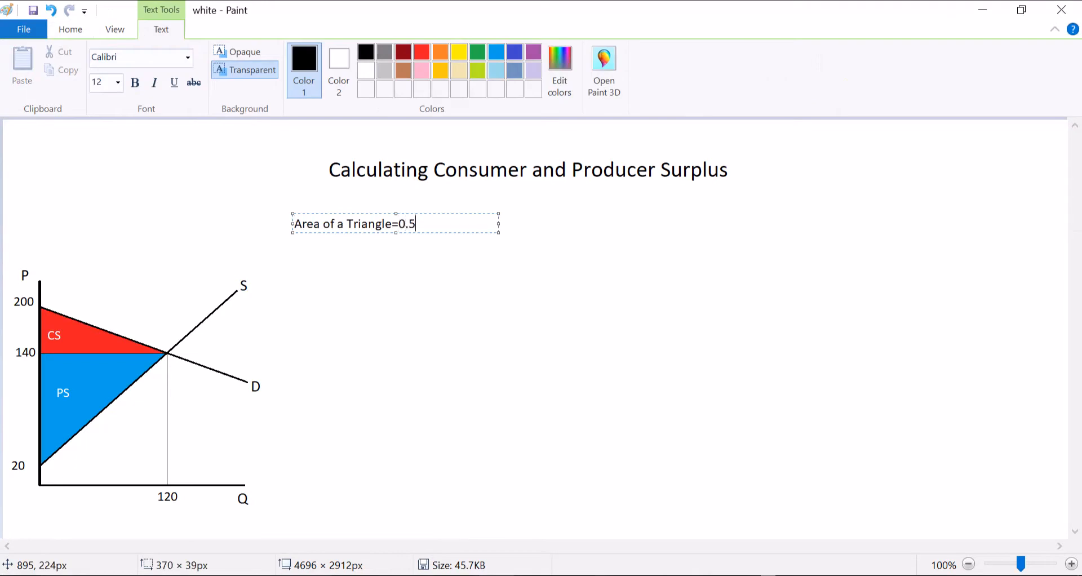
text(()
text(B)(H))
Write in red CS=0.5(120)(200-140), =0.5*120*60 and =$3600 on three lines below the formula
click(295, 246)
click(423, 51)
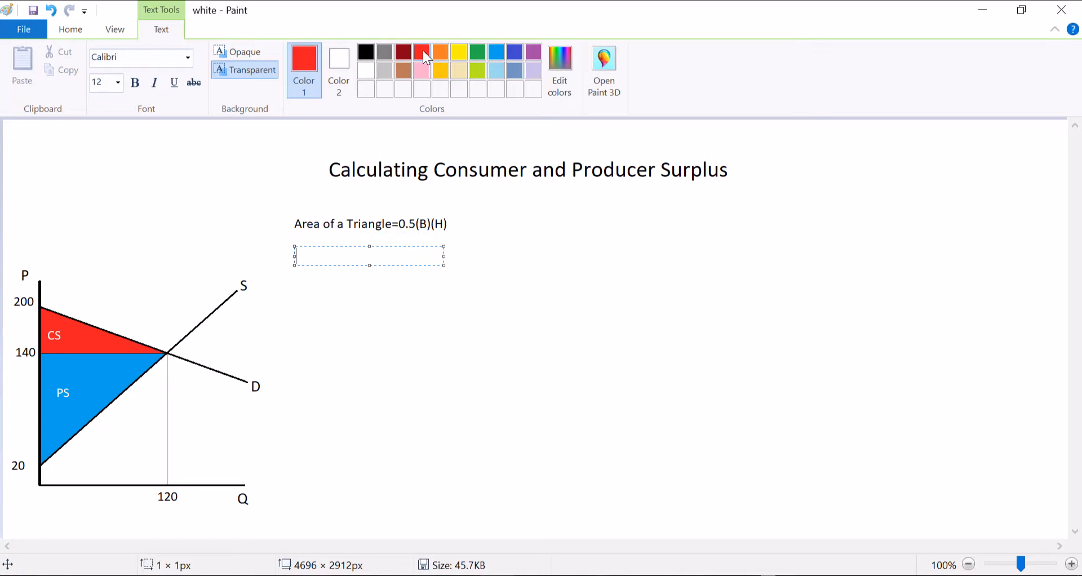
text(CS)
text(=)
text(0.5)
text((120)
text())
text(()
text(200-)
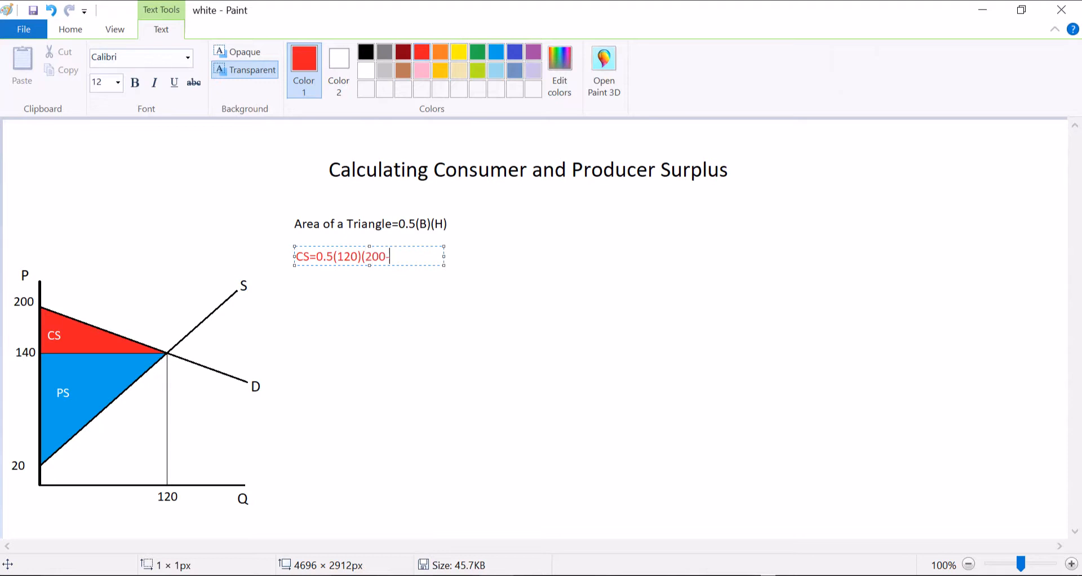
text(140)
key(Return)
text(=0)
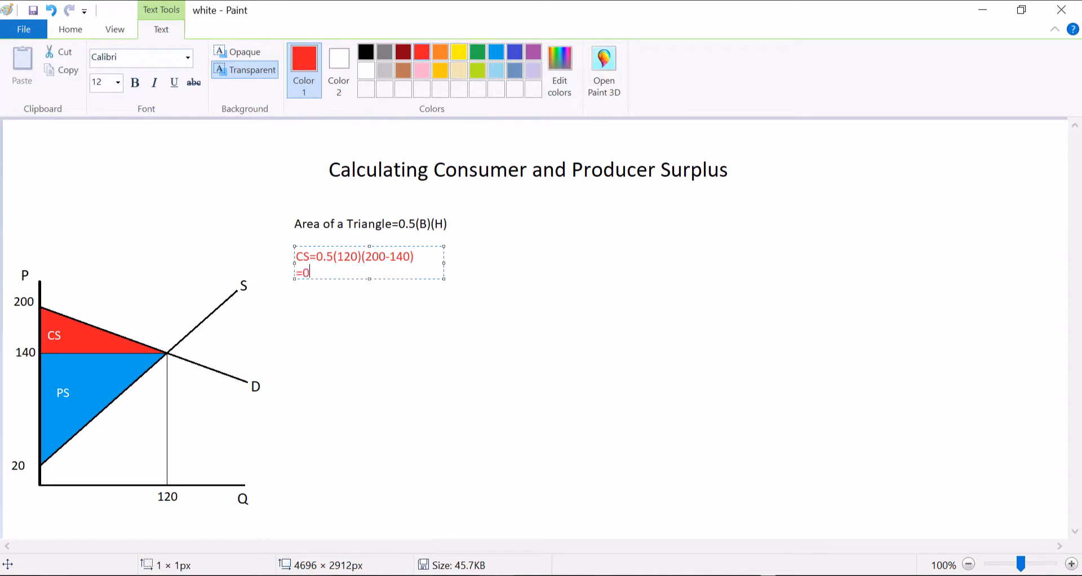
text(.5*)
text(120)
text(*60)
text(=)
text($36)
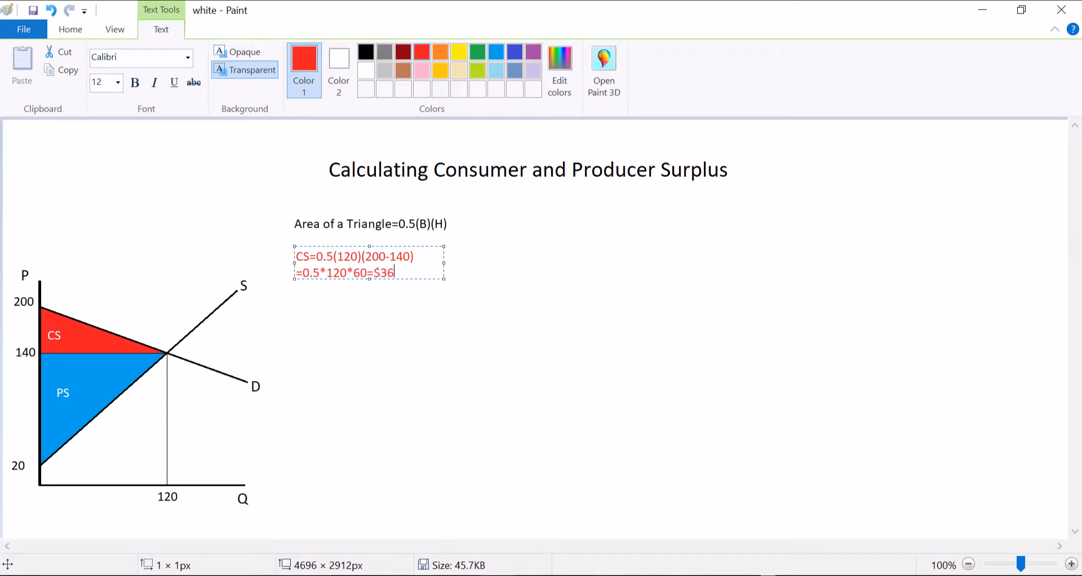
text(00)
key(Return)
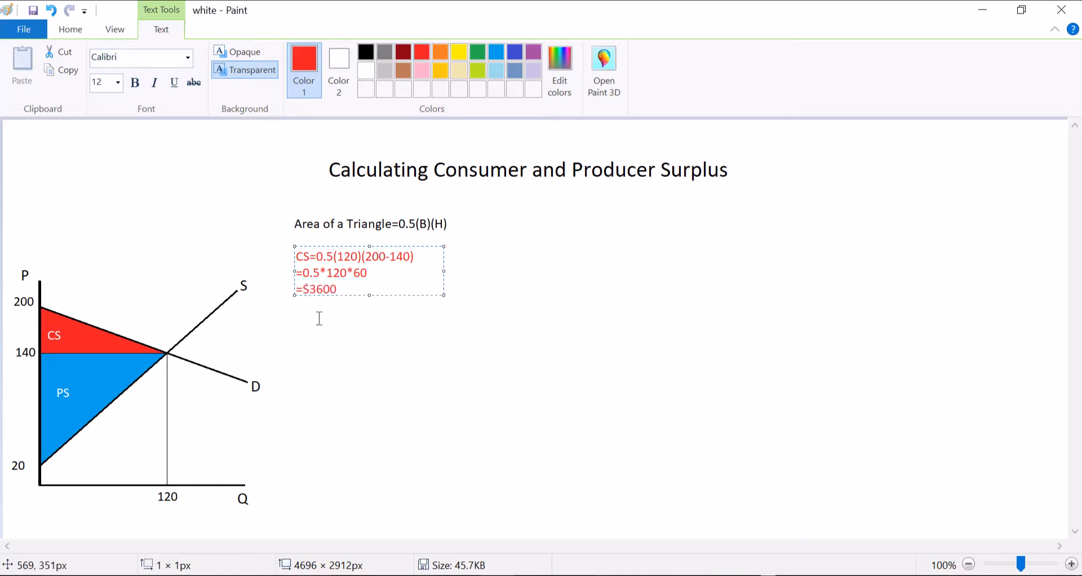
click(289, 323)
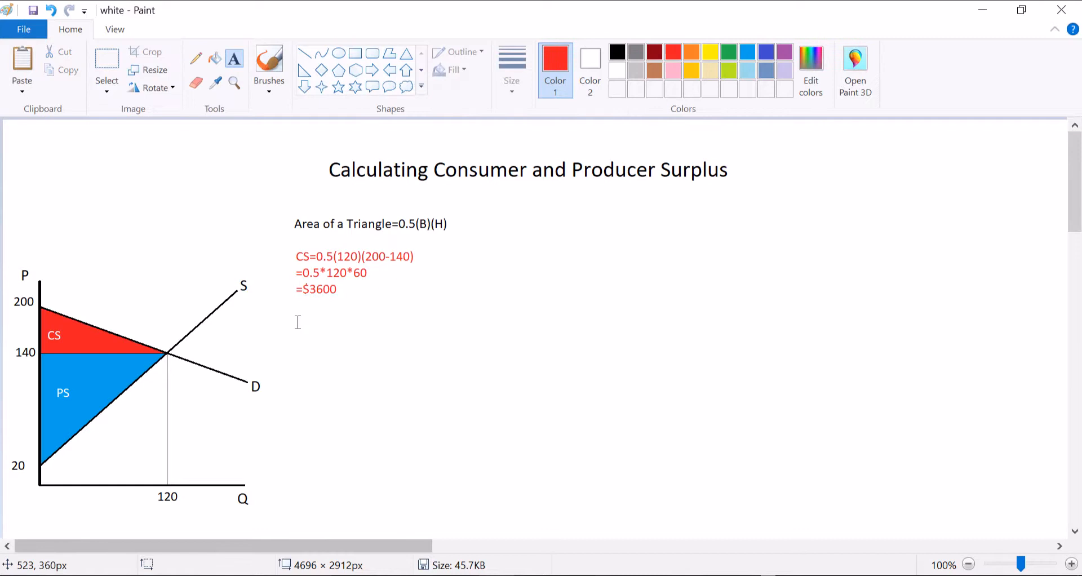
Write in blue PS=0.5(120)(140-20), =0.5*120*120 and =$7200 beneath the CS calculation
click(295, 318)
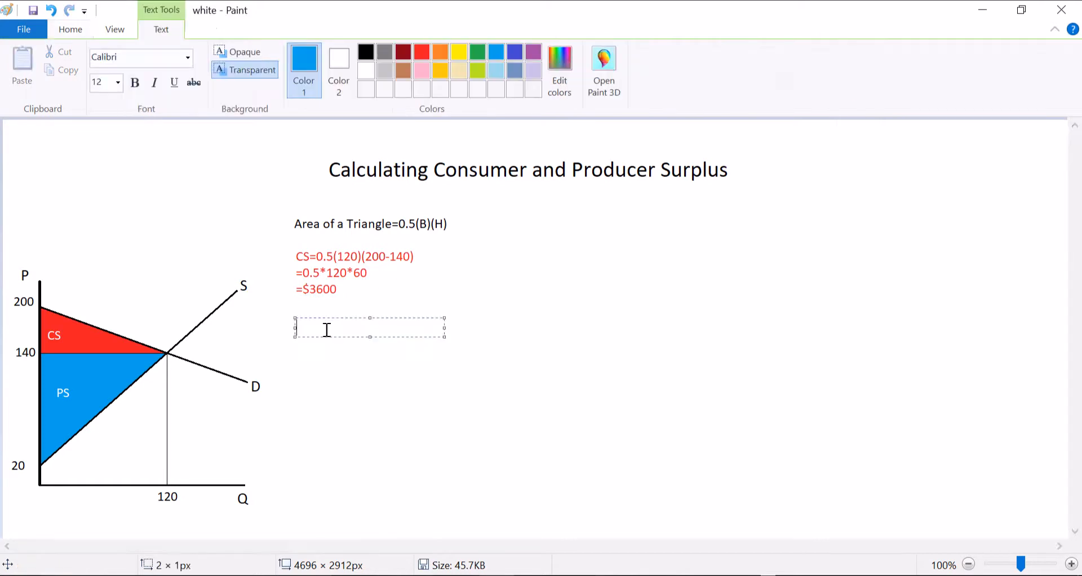
text(PS)
text(=0.5)
text(*)
key(BackSpace)
text((12)
text(0))
text(()
text(14)
text(0)
text(-20))
key(Return)
text(=0.)
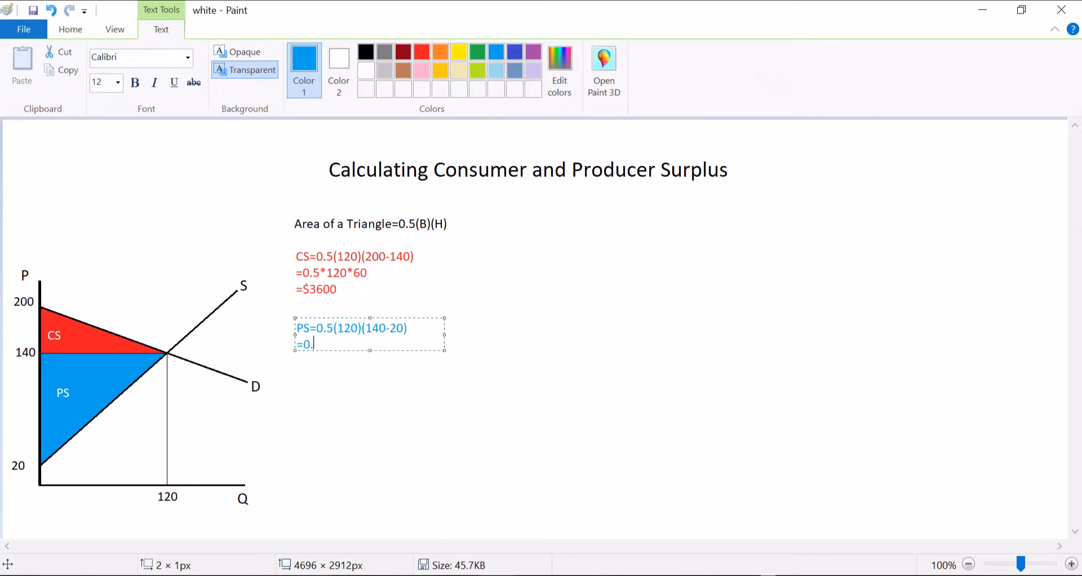
text(5*120)
text(*120)
key(Return)
text(=$)
text(720)
text(0)
Write TS=CS+PS=$10,800 in black below the PS calculation
click(365, 52)
click(301, 394)
text(TS)
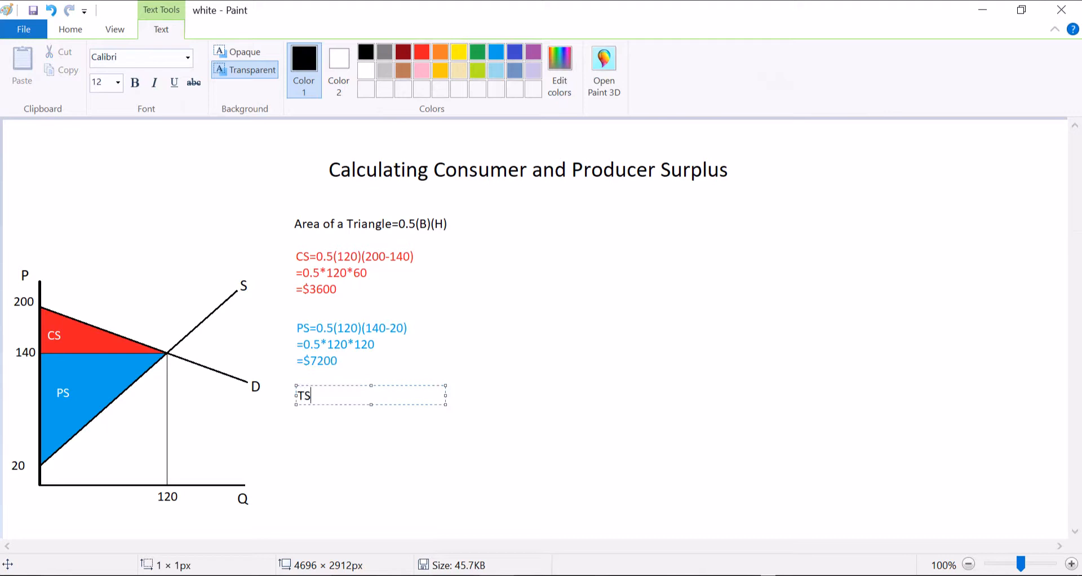
text(=CS)
text(+PS)
text(=)
text($1)
text(0,800)
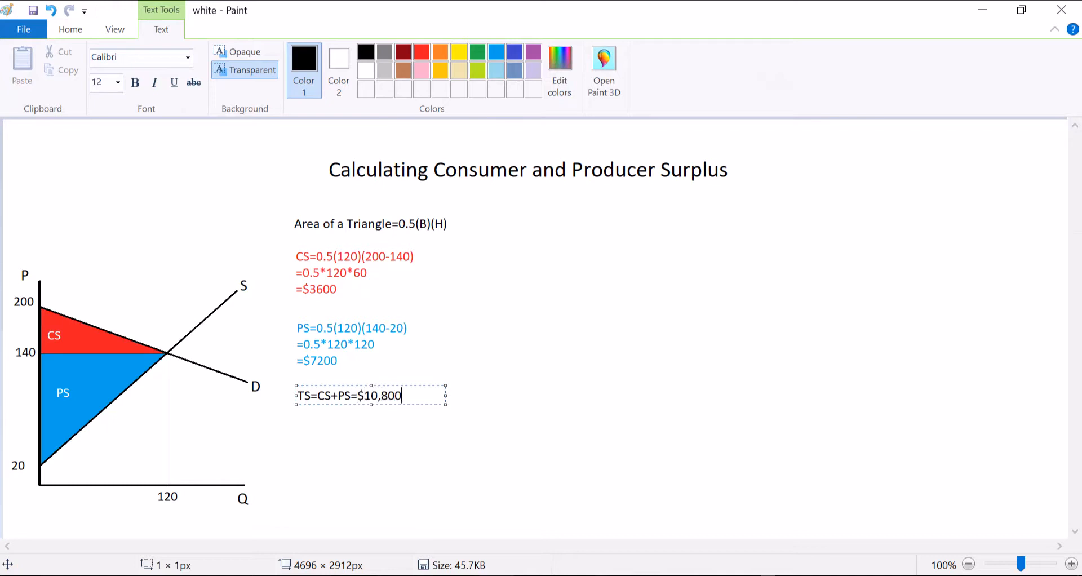
click(545, 366)
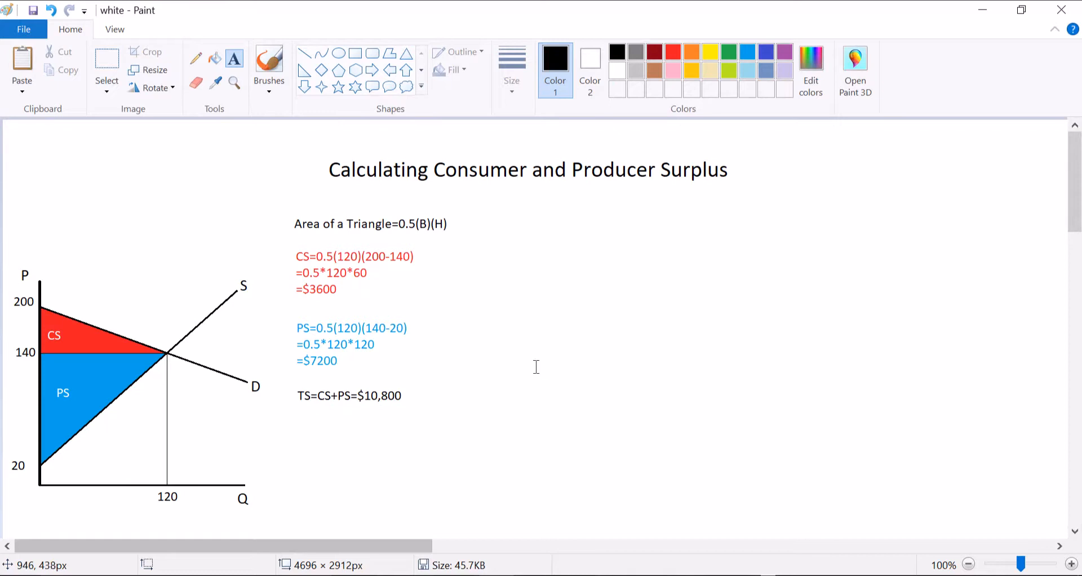
Paste the second supply-demand graph right of the calculations and remove its 140 label
key(ctrl+v)
drag(188, 205, 657, 338)
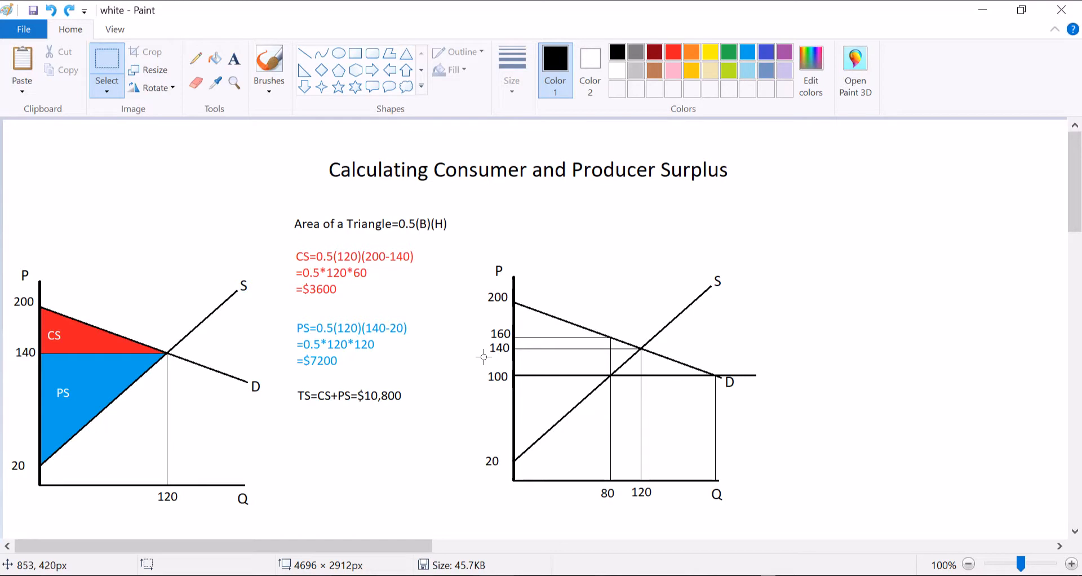
drag(483, 356, 511, 340)
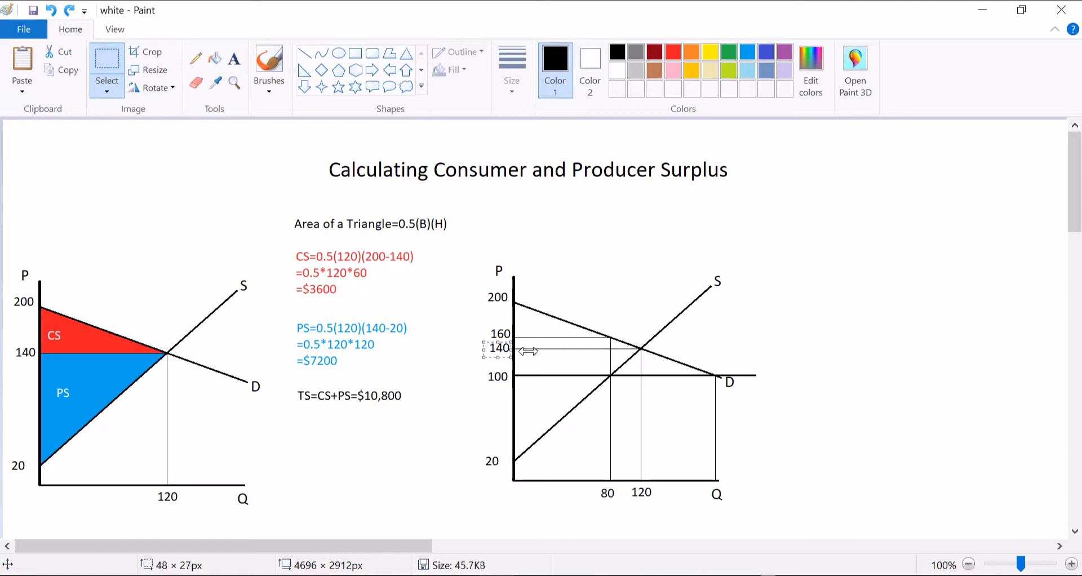
key(Delete)
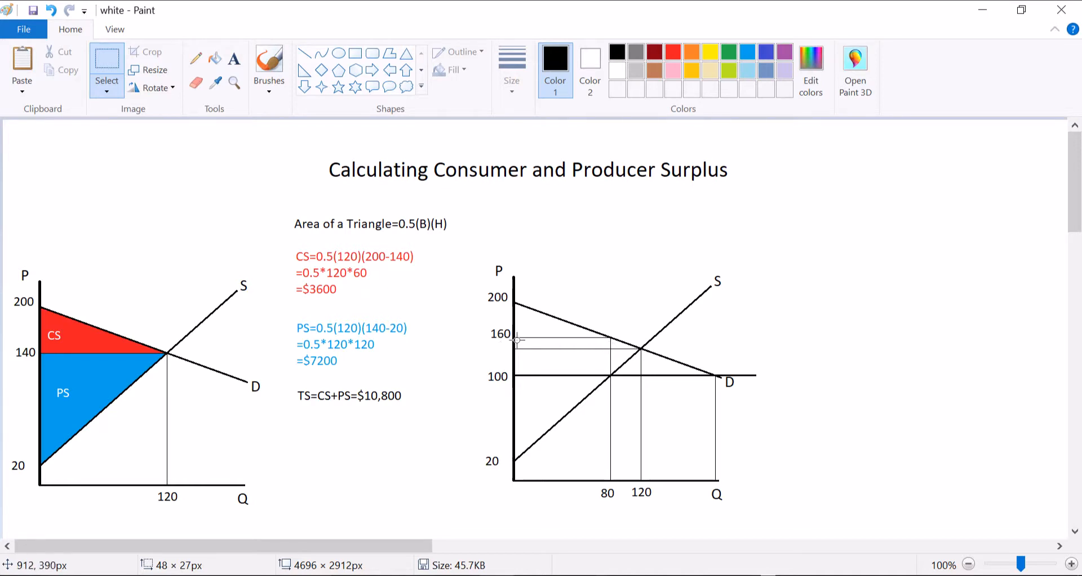
Fill the second graph's areas above the price floor 100 red and the lower triangle blue
click(215, 58)
click(672, 52)
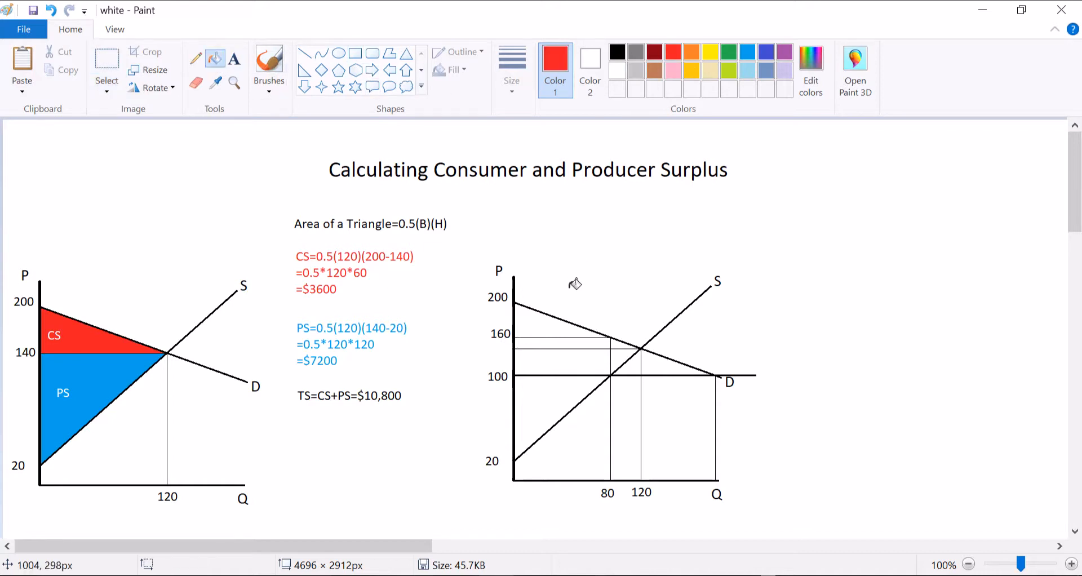
click(567, 342)
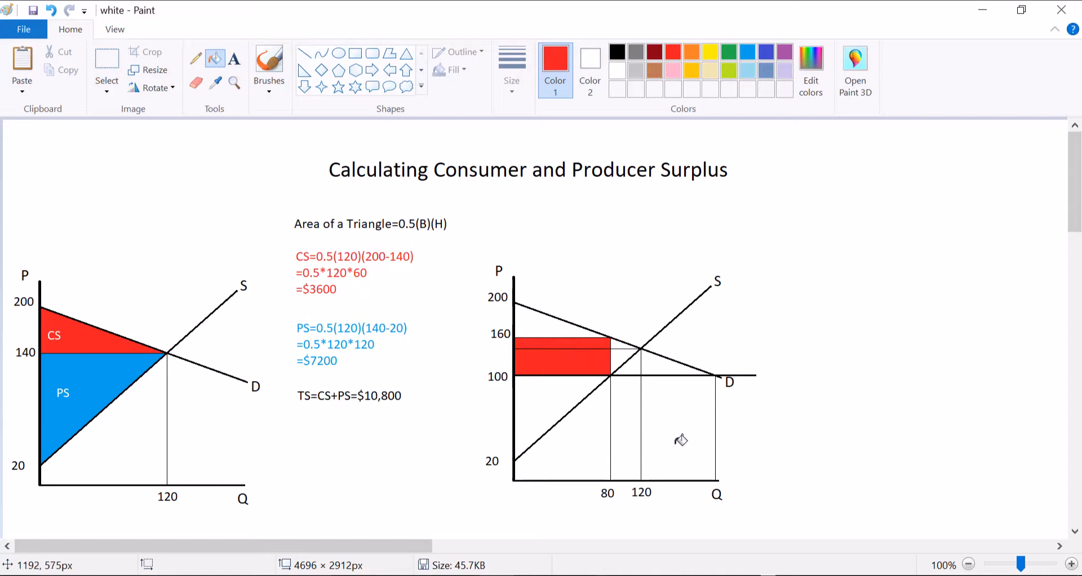
click(537, 320)
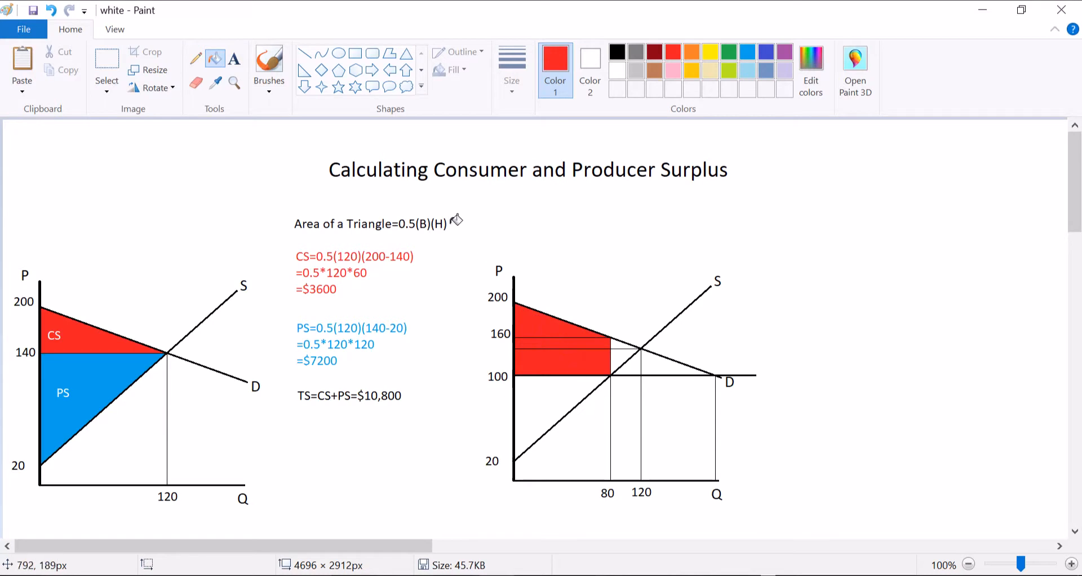
click(746, 52)
click(549, 395)
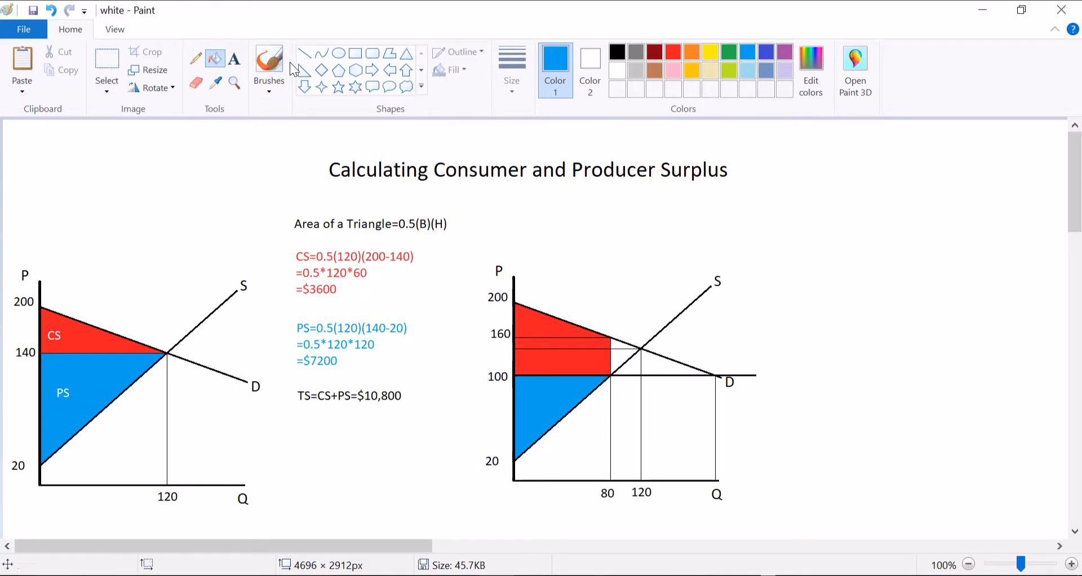
Add a red CS= label at the page's upper right
click(234, 58)
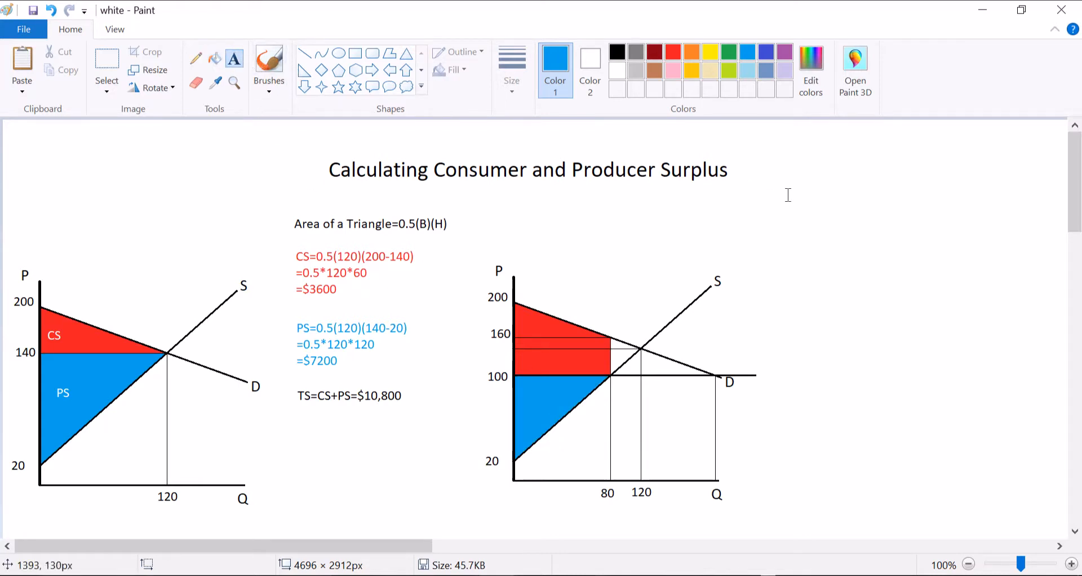
click(781, 229)
text(CS=)
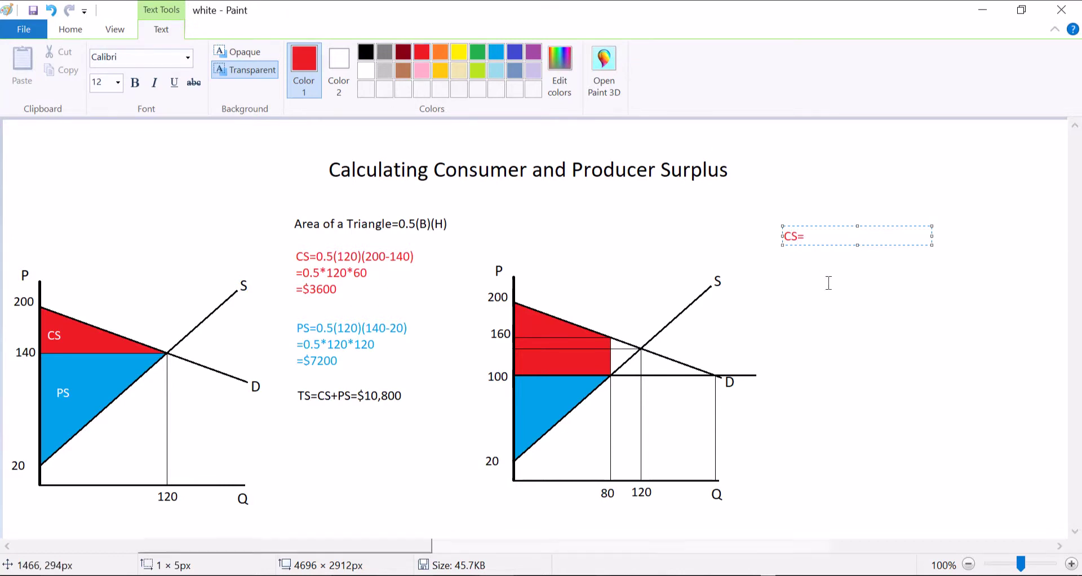
click(823, 277)
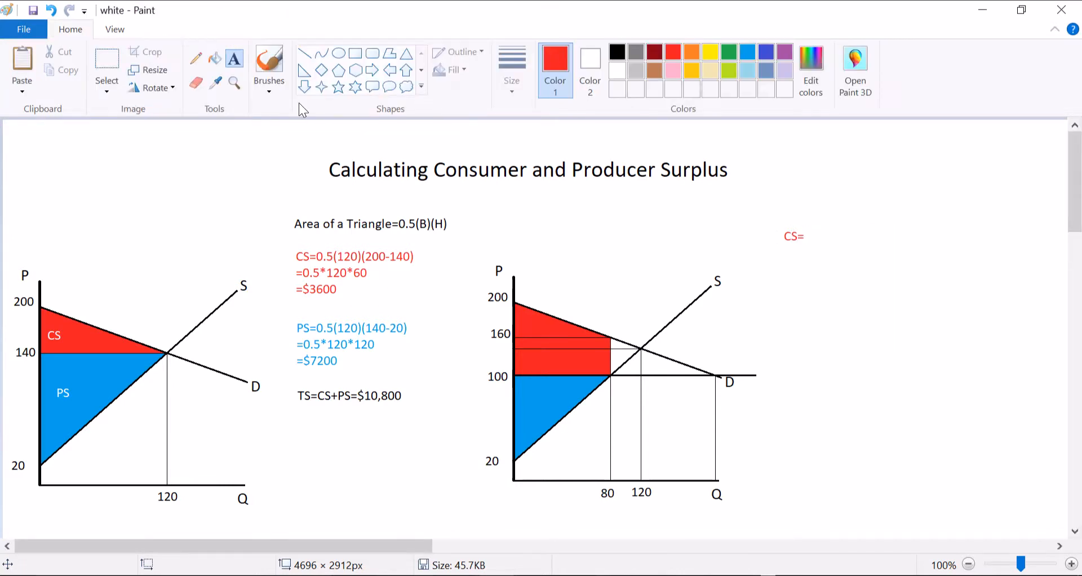
Sketch a slanted red line beside CS= and a larger red right triangle below it
click(304, 69)
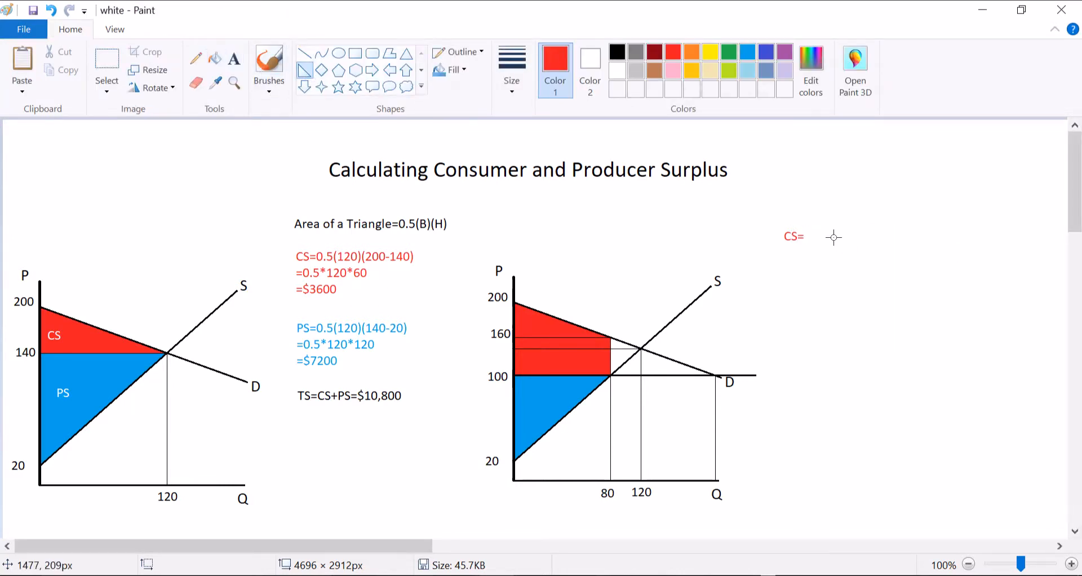
drag(813, 227, 880, 259)
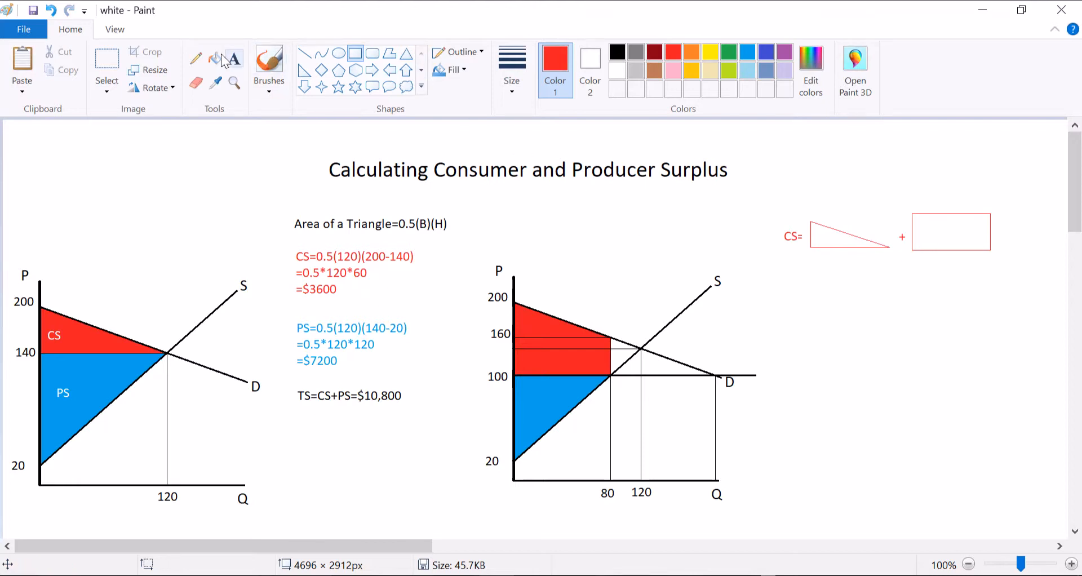
click(305, 70)
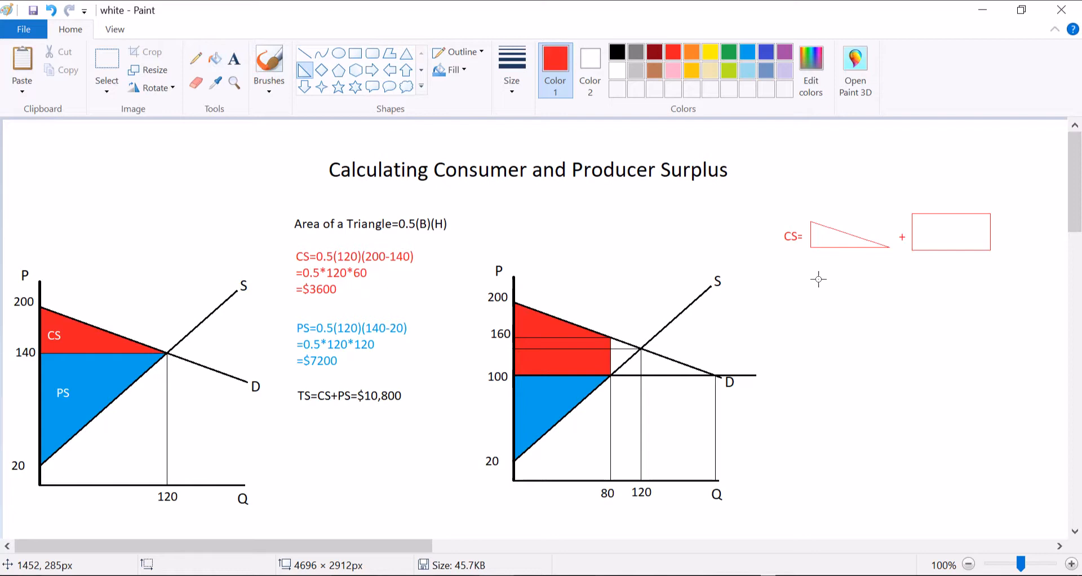
drag(809, 272, 904, 317)
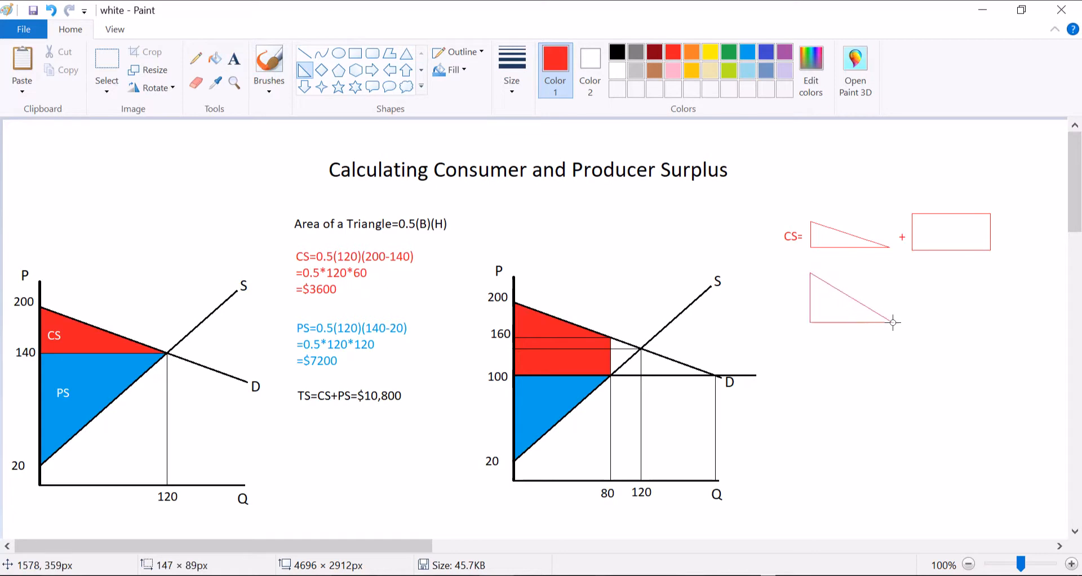
click(235, 59)
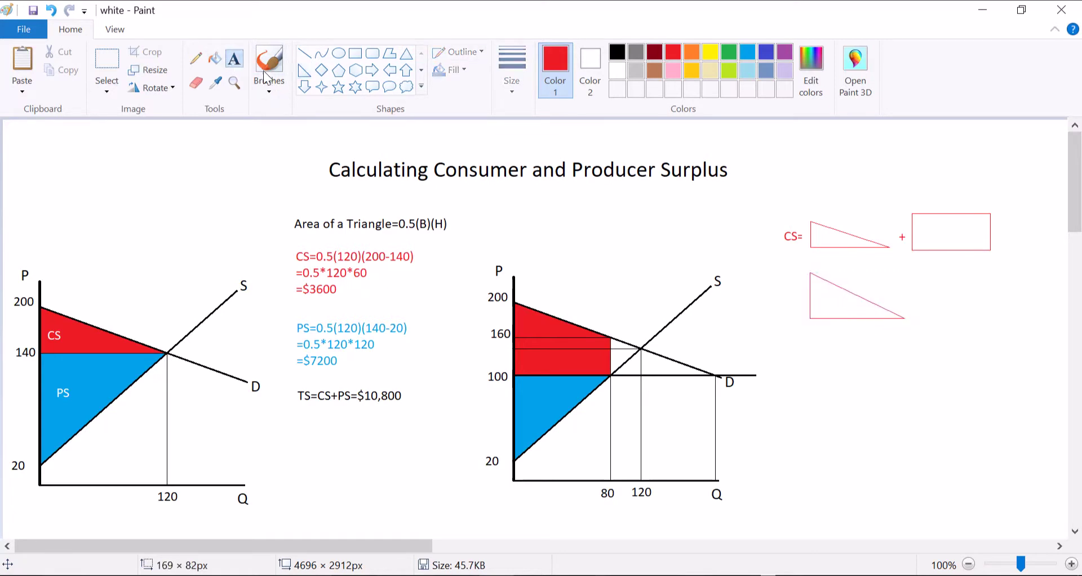
Label the larger red triangle 200 and 160 on its left side and 0, 80 along its base
click(793, 273)
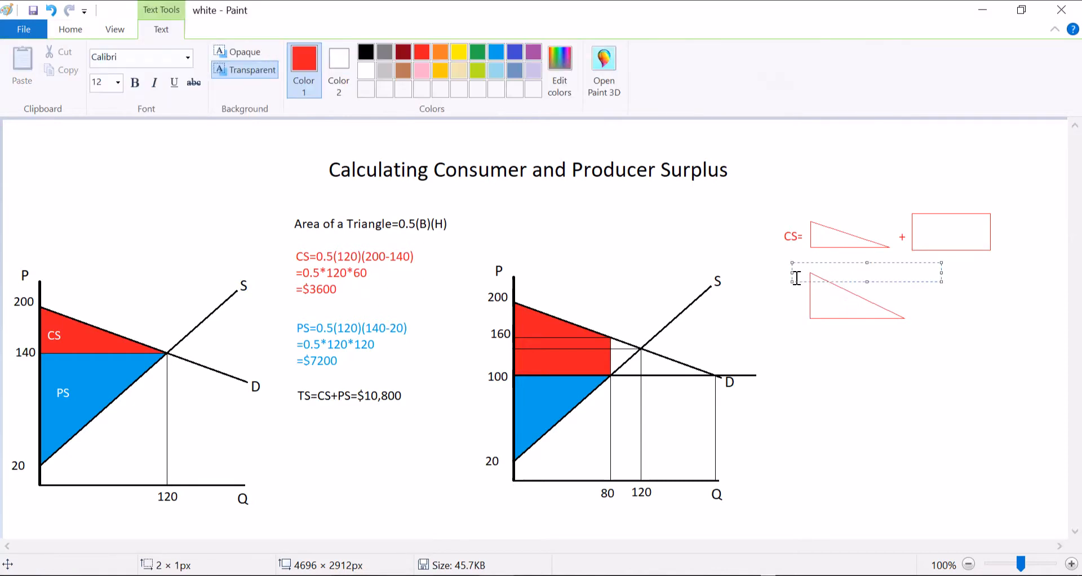
text(200)
click(792, 317)
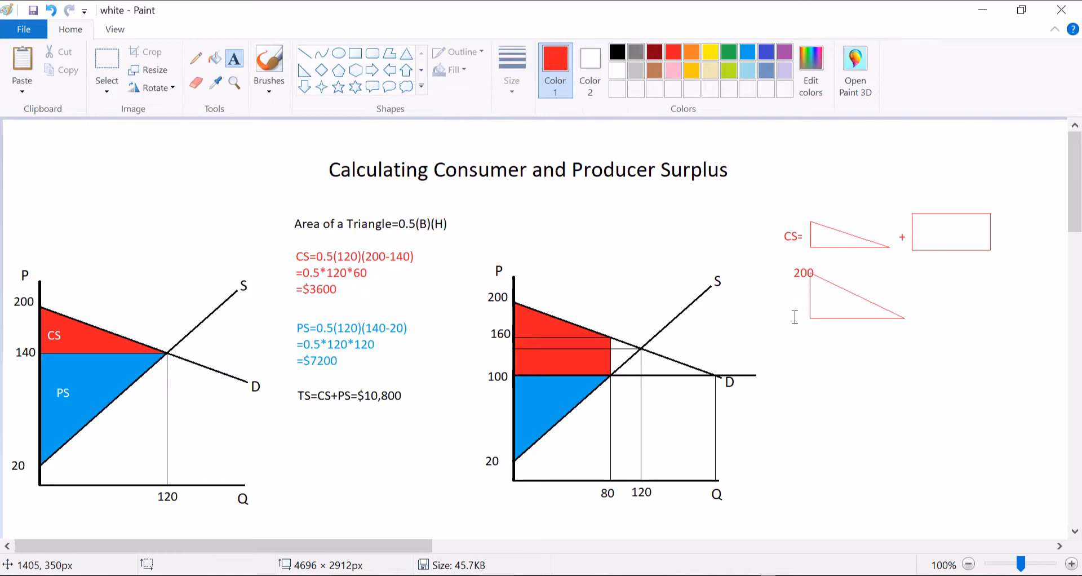
click(793, 308)
text(160)
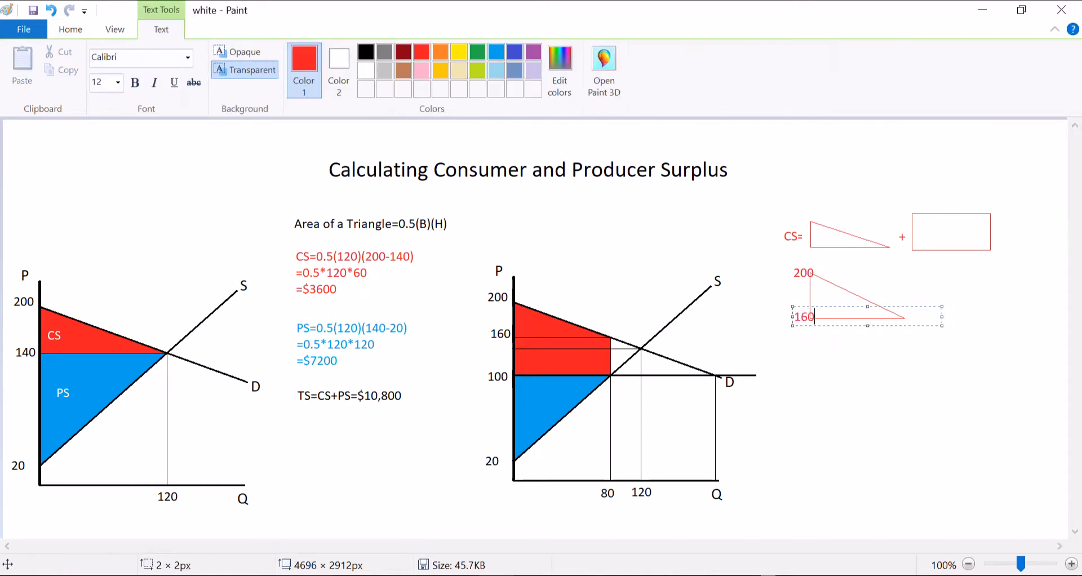
click(880, 369)
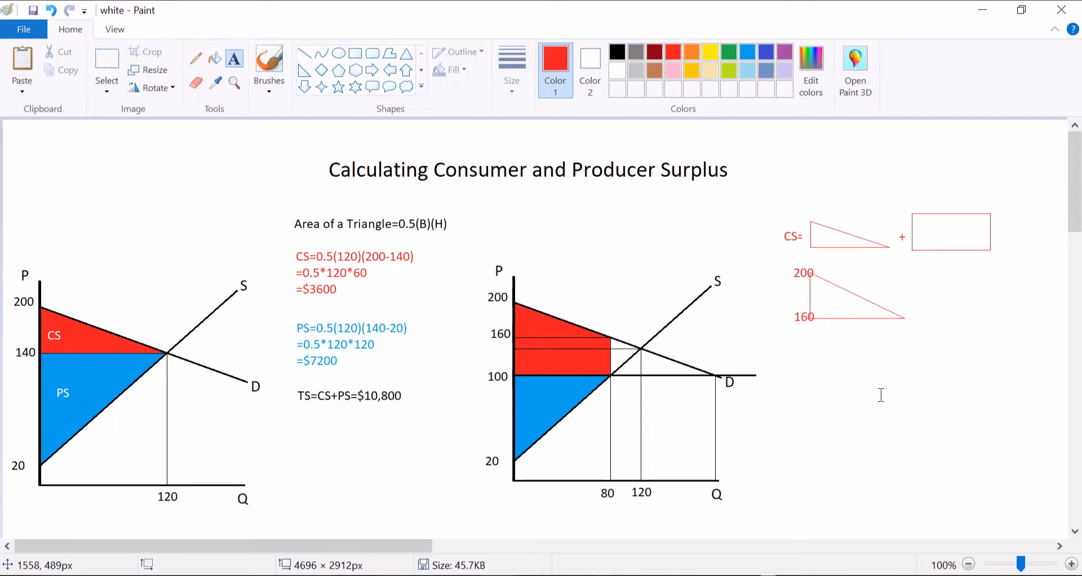
click(809, 329)
text(0)
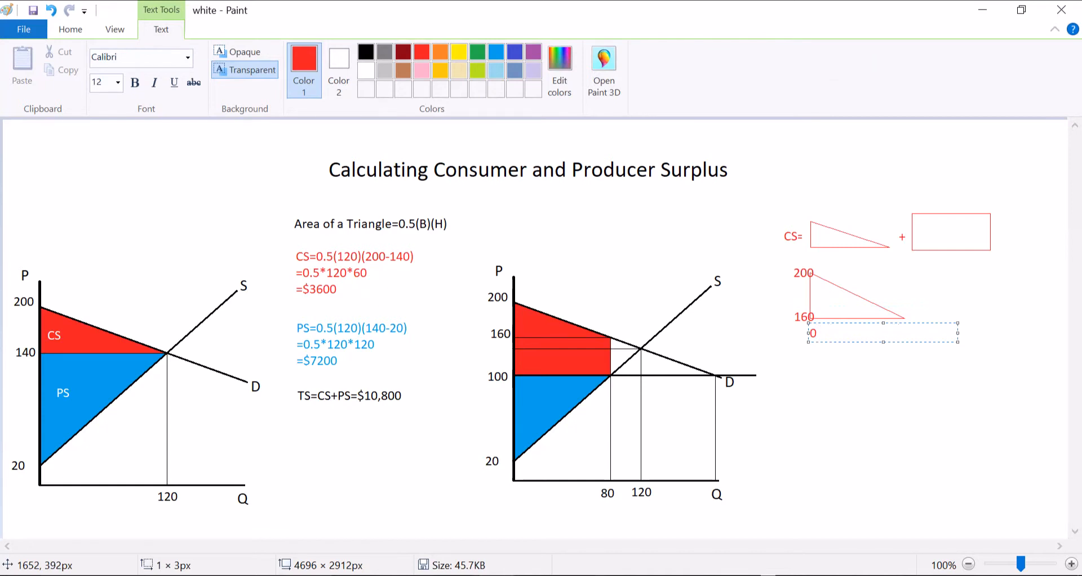
text(80)
click(950, 388)
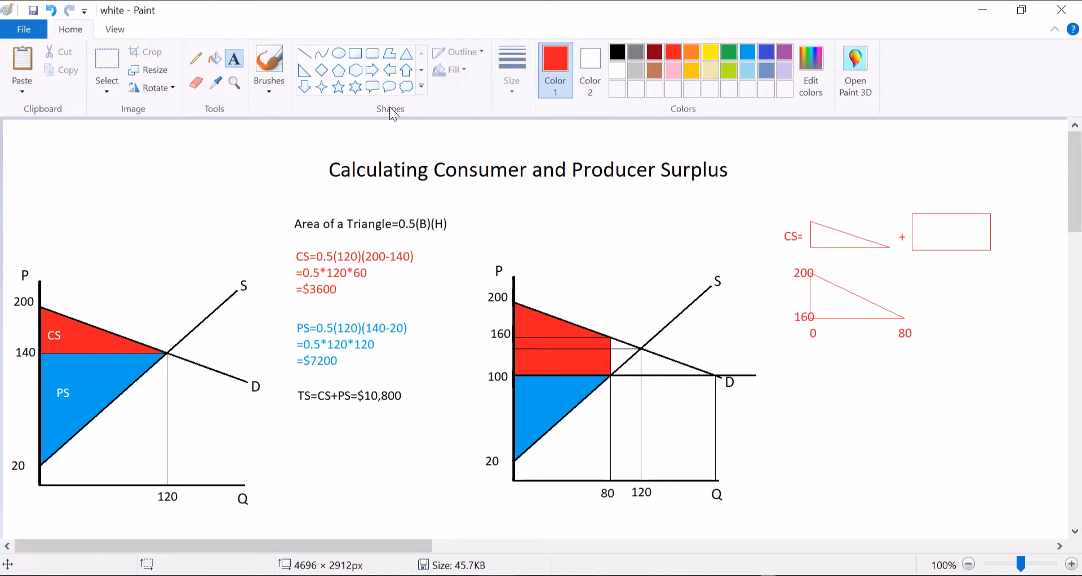
click(355, 53)
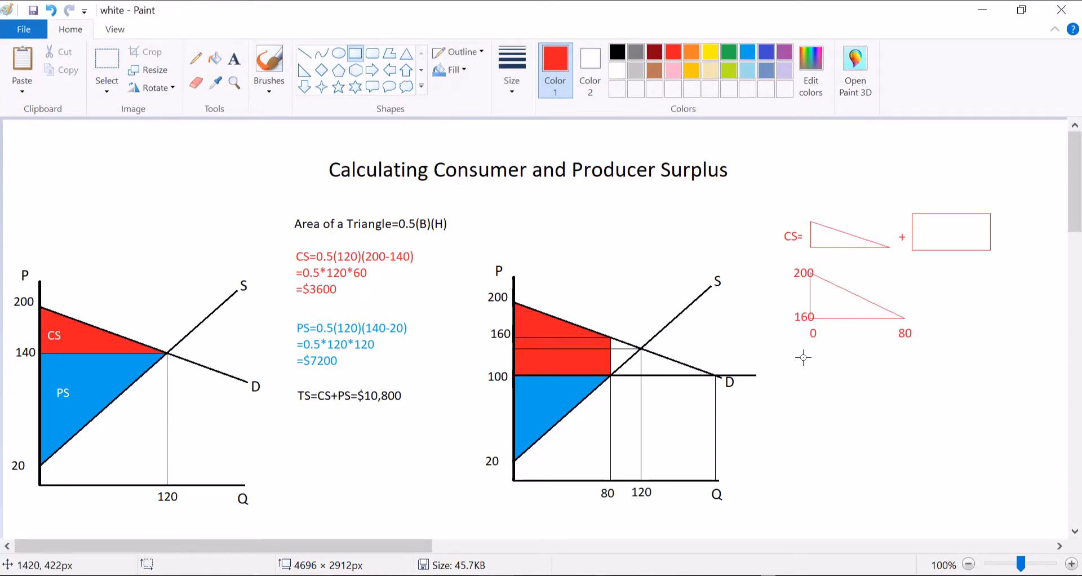
Draw a red rectangle below the triangle labelled 160, 100 on its left and 0, 80 along its base
drag(803, 356, 905, 401)
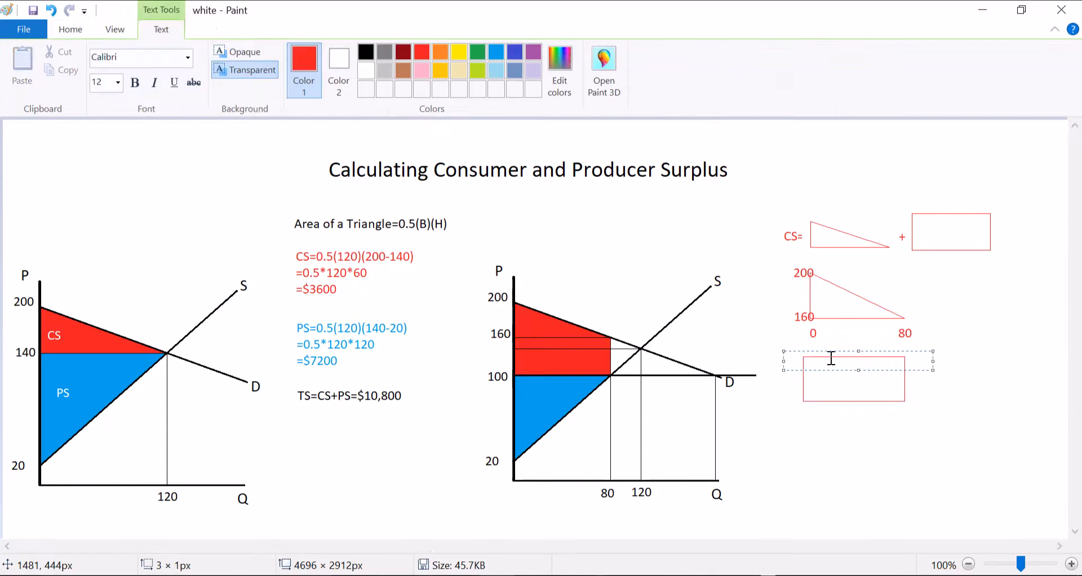
text(160)
click(784, 396)
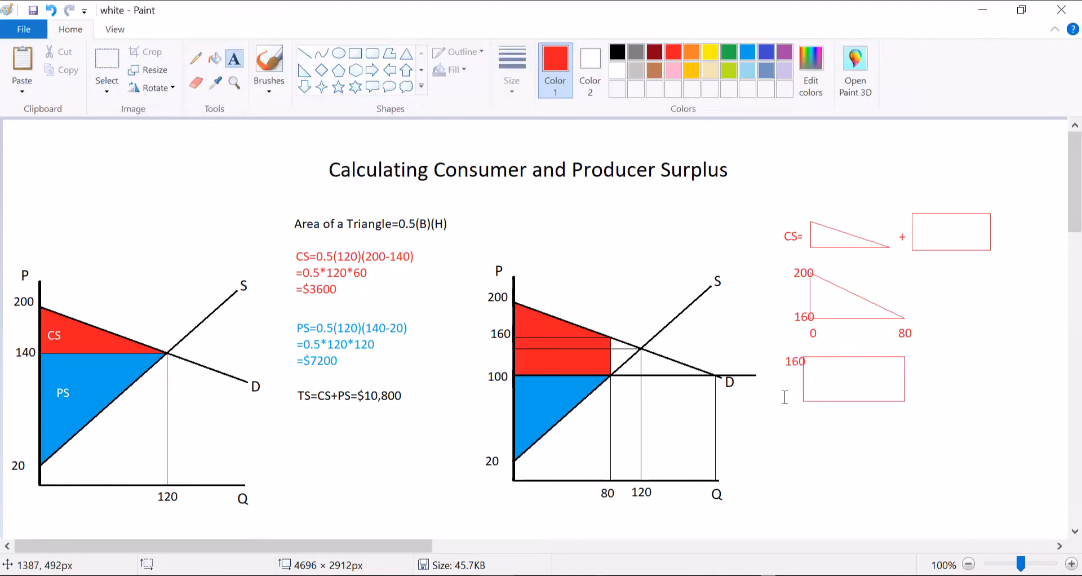
text(100)
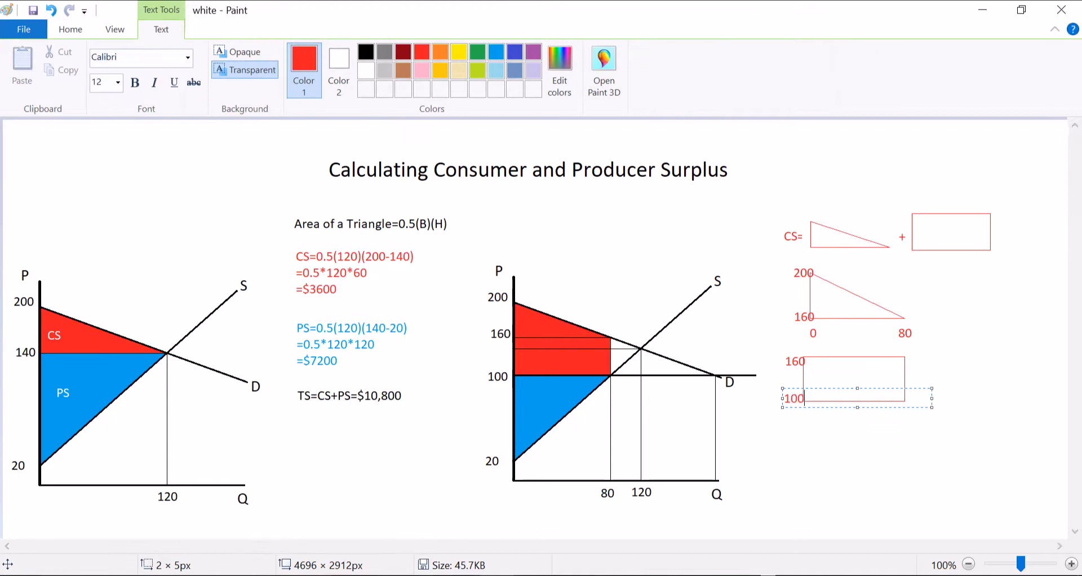
click(805, 415)
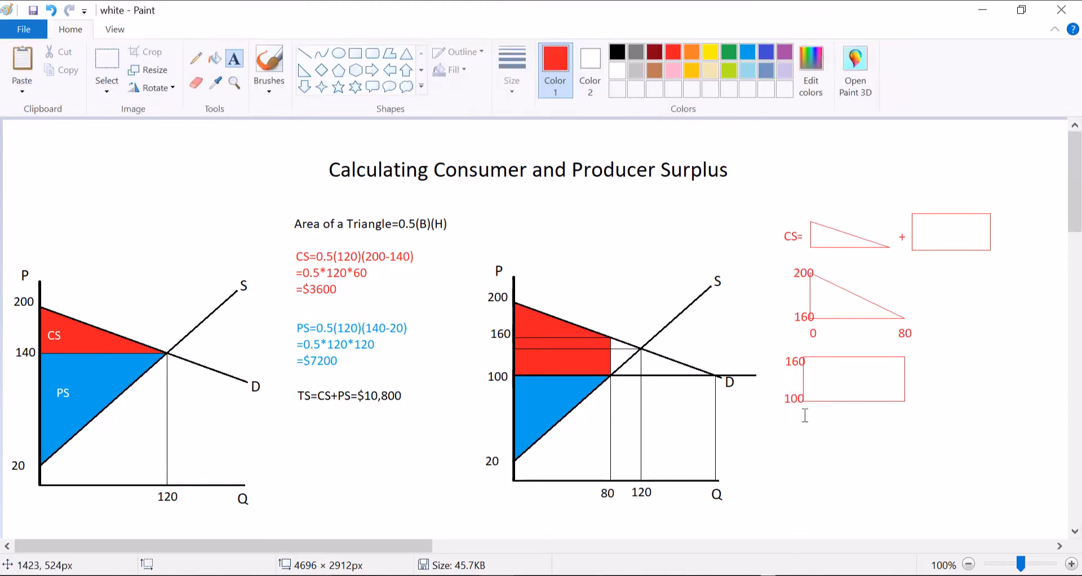
click(799, 413)
text(0)
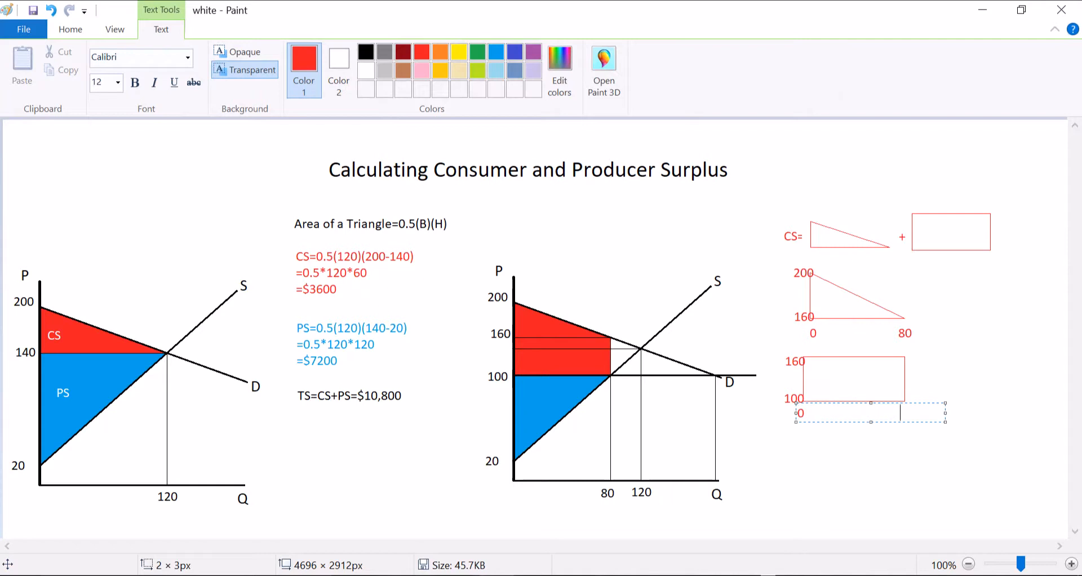
text(80)
click(830, 464)
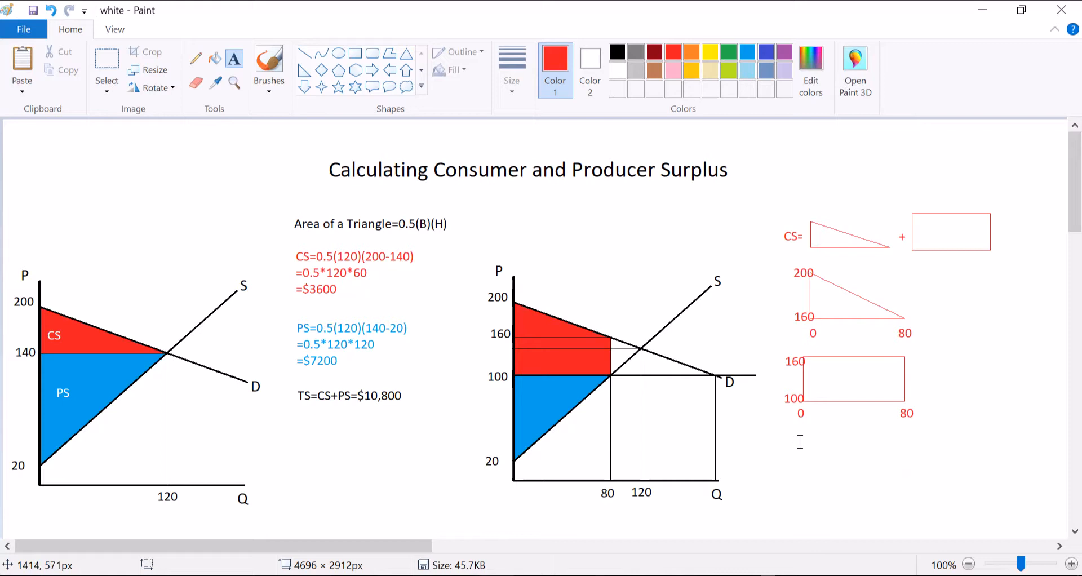
Write the red line CS=0.5(80)(40)+(80)(60)=$6400 below the rectangle
click(784, 432)
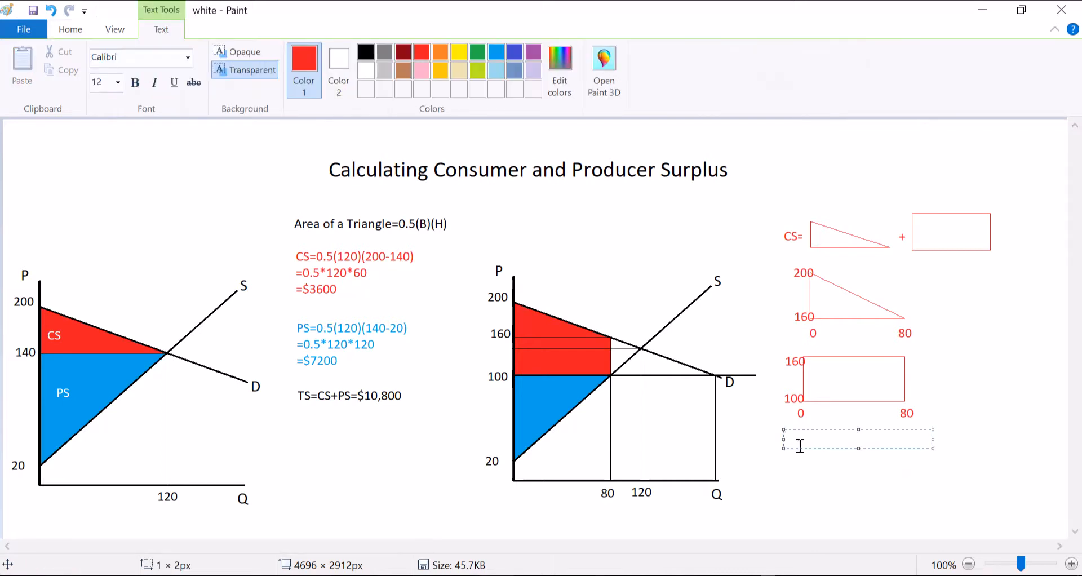
text(CS=)
text(0.5()
text(80)()
text(40)+()
text(80)()
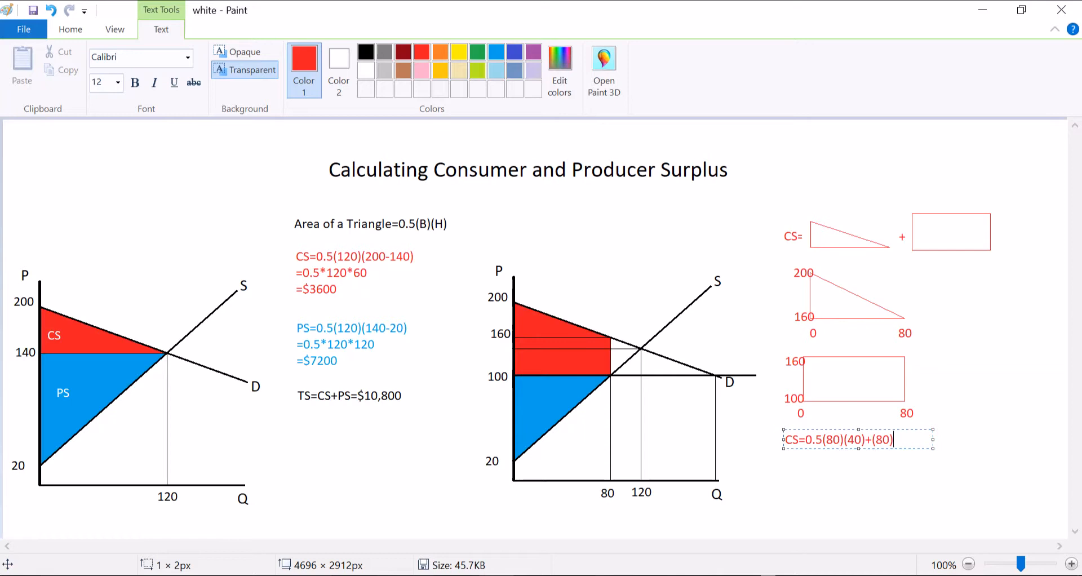
text(60))
text(=)
text(6400)
click(785, 455)
text($)
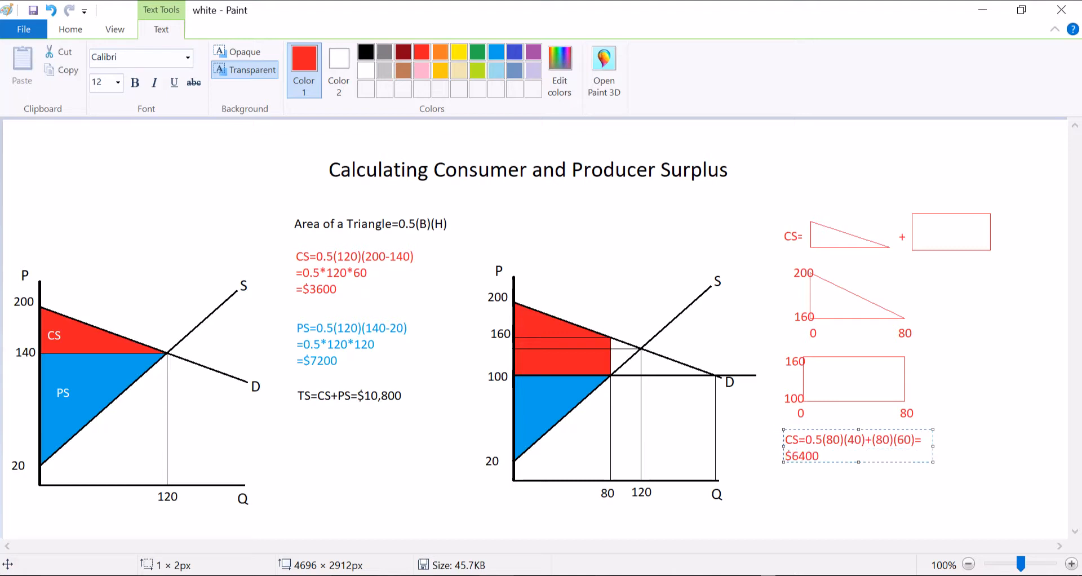
click(881, 520)
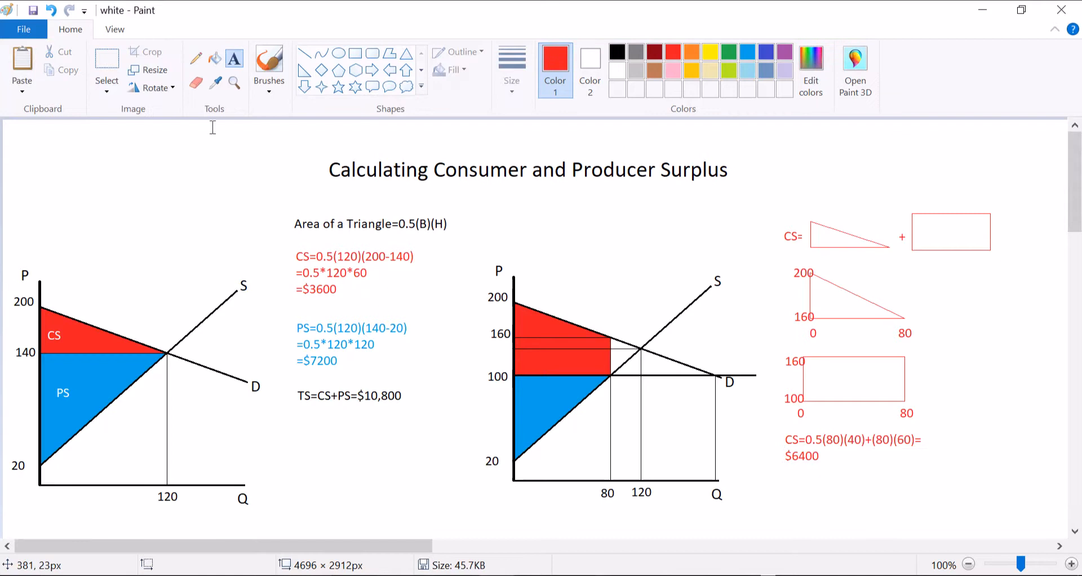
Write blue PS=0.5(80)(80)=3200 and black TS=9600 beneath the CS line
click(226, 51)
click(786, 471)
click(495, 51)
text(PS=)
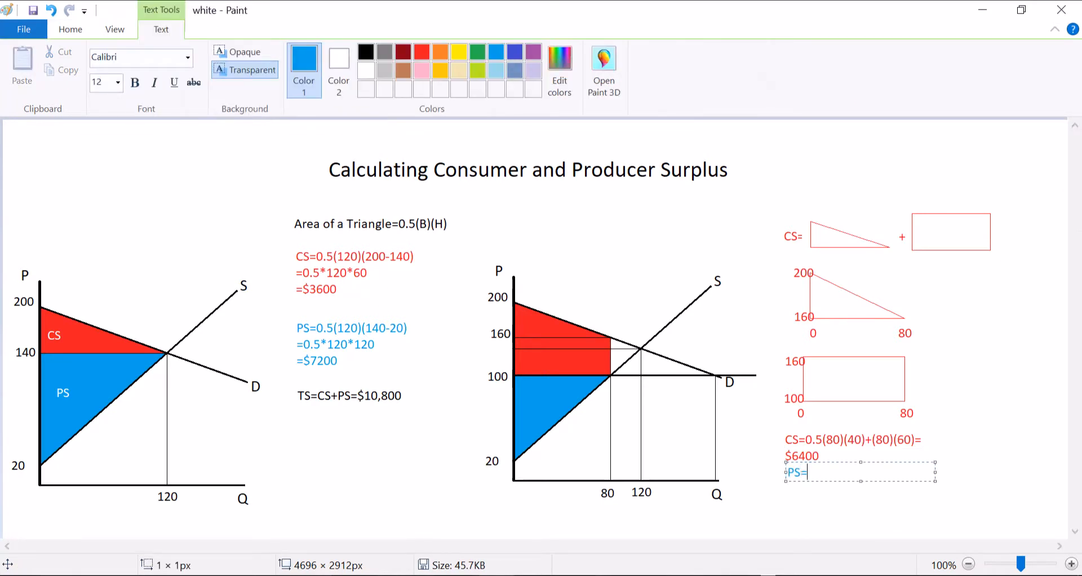
text(0.5()
text(80)()
text(80)=)
text(3200)
click(365, 51)
key(Return)
text(TS=)
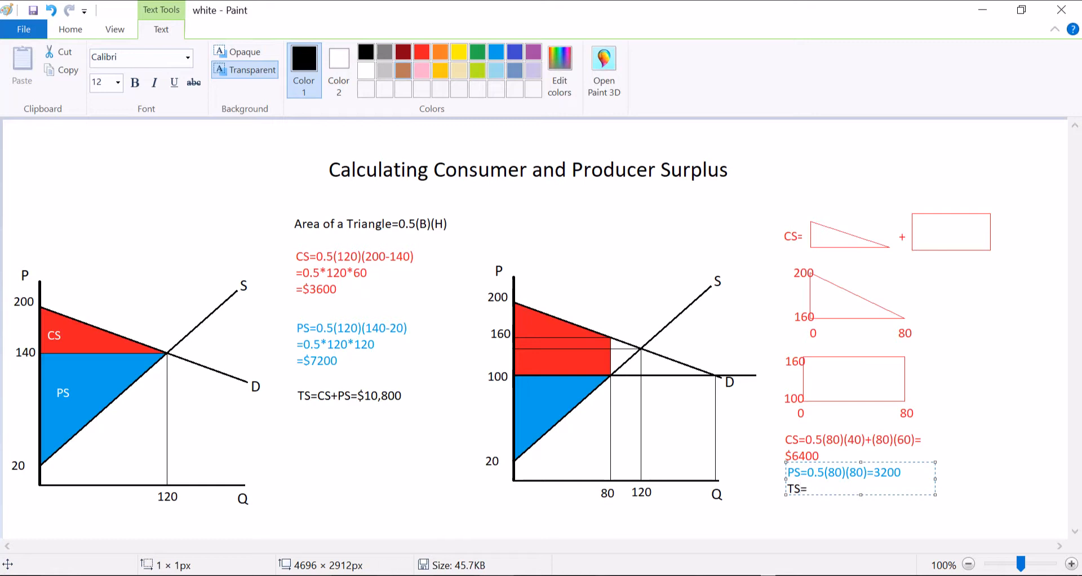
text(960)
text(0)
click(279, 135)
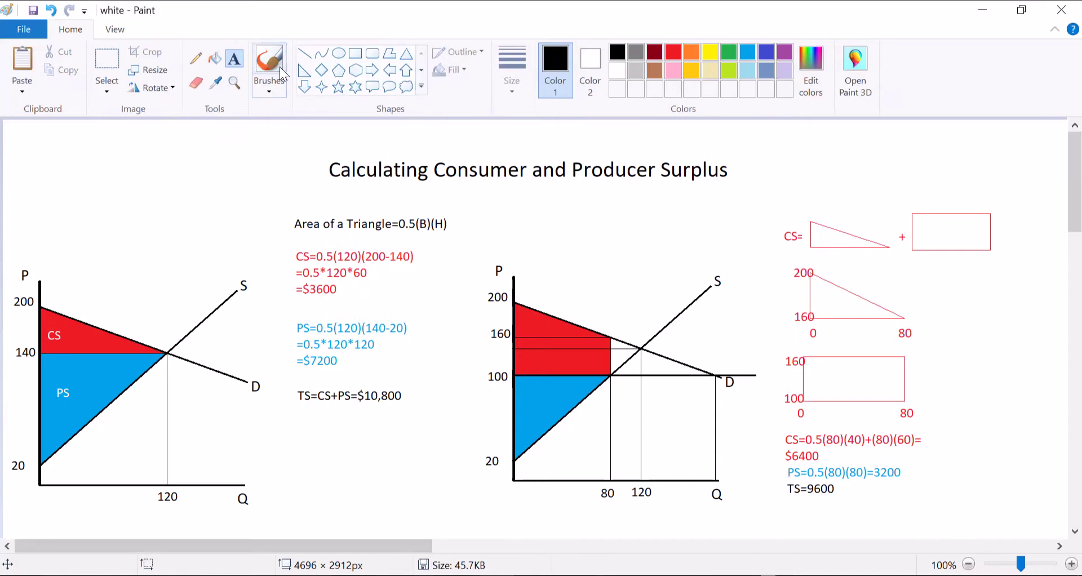
Bucket-fill the deadweight-loss triangle between Q=80 and Q=120 solid black
click(215, 61)
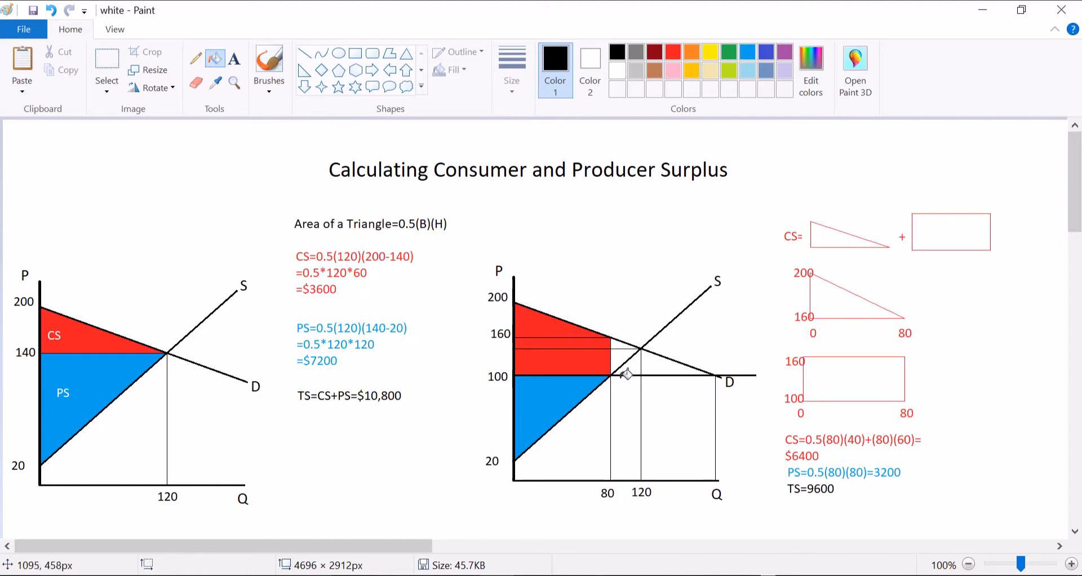
click(622, 342)
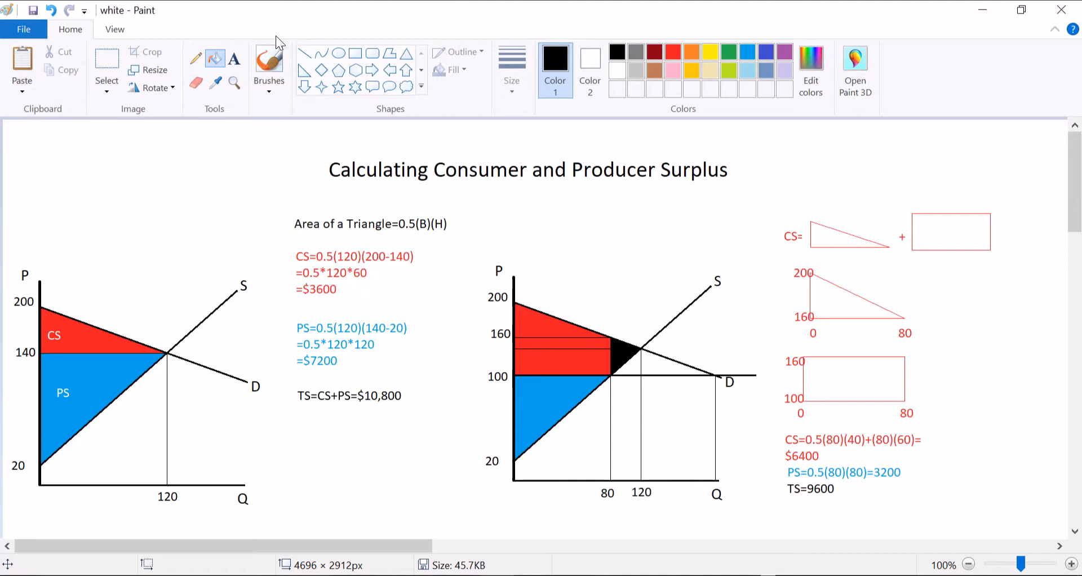
click(234, 60)
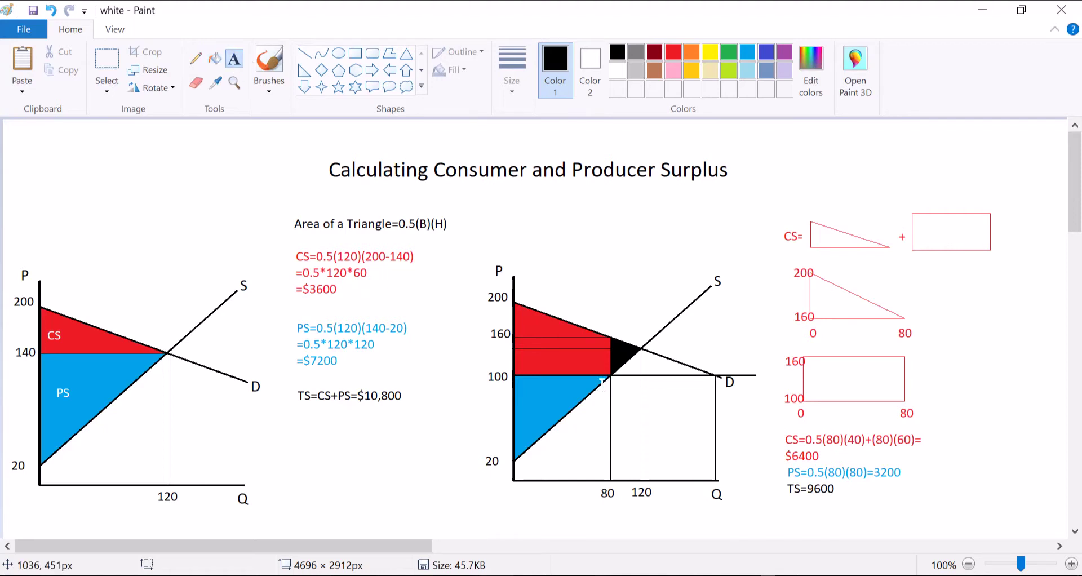
click(769, 513)
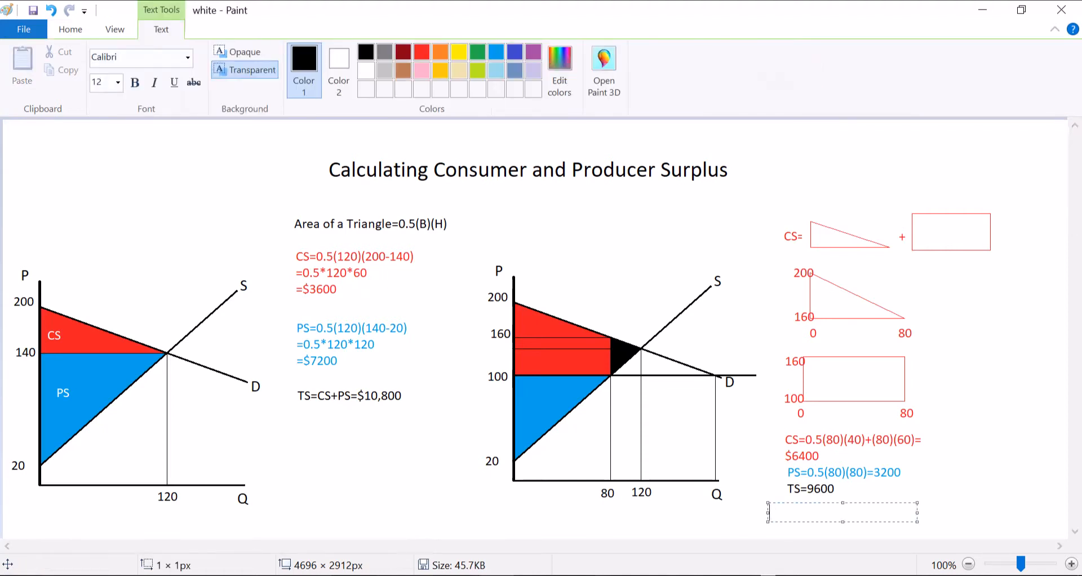
text(DWL)
text(=0)
text(.5()
text(120-)
text(80))
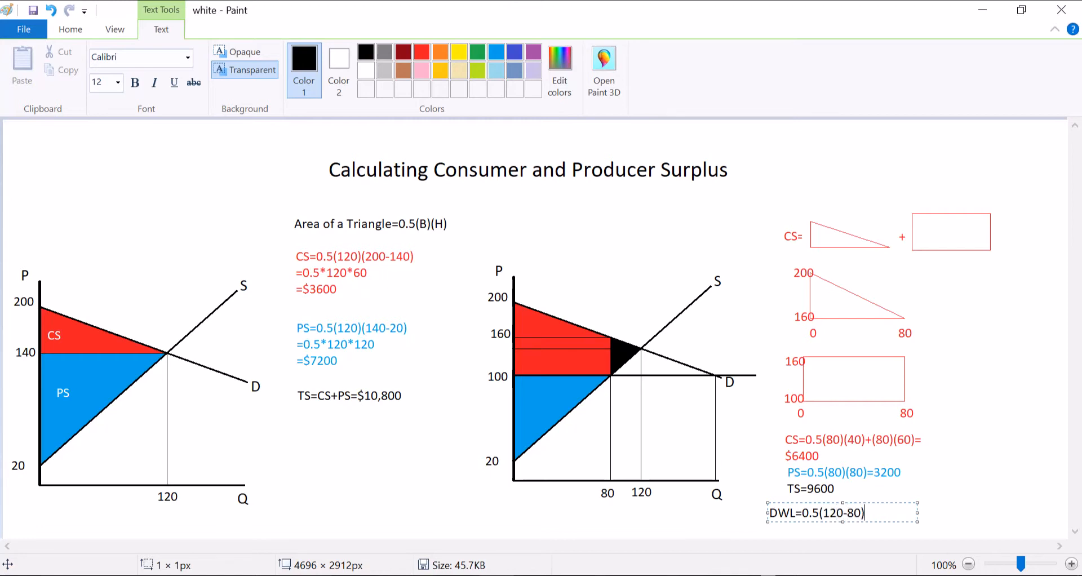
text(()
text(1)
text(60-100)
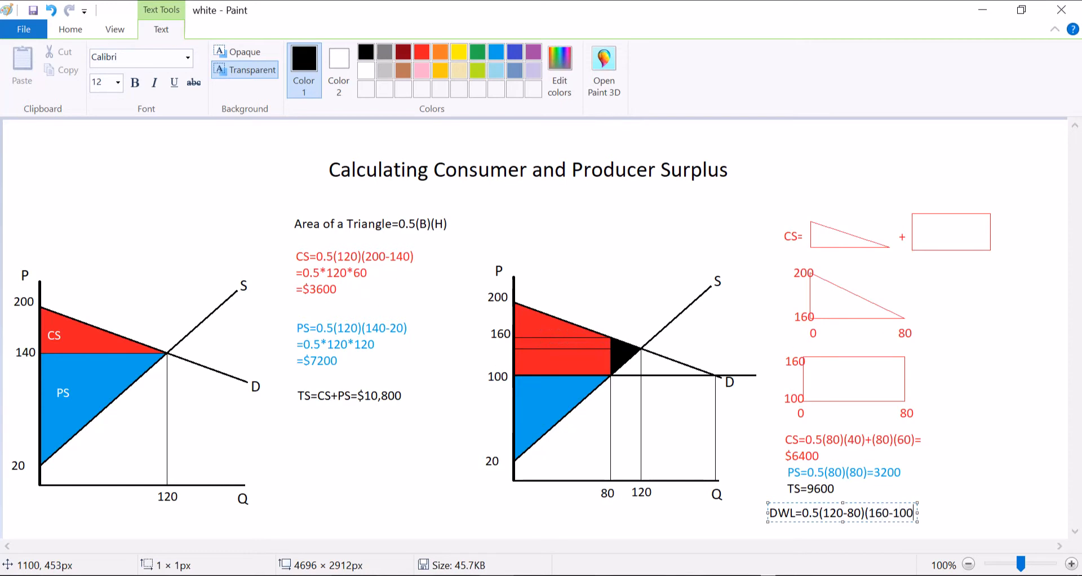
text())
drag(917, 519, 966, 520)
key(Return)
text(=)
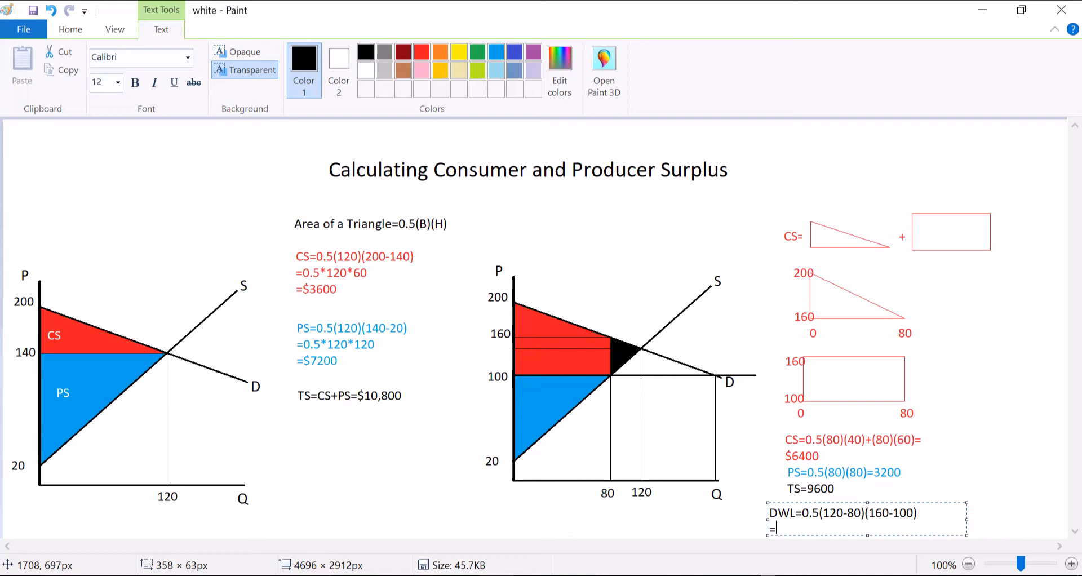
text(0.5*)
text(40*)
text(60=$1200)
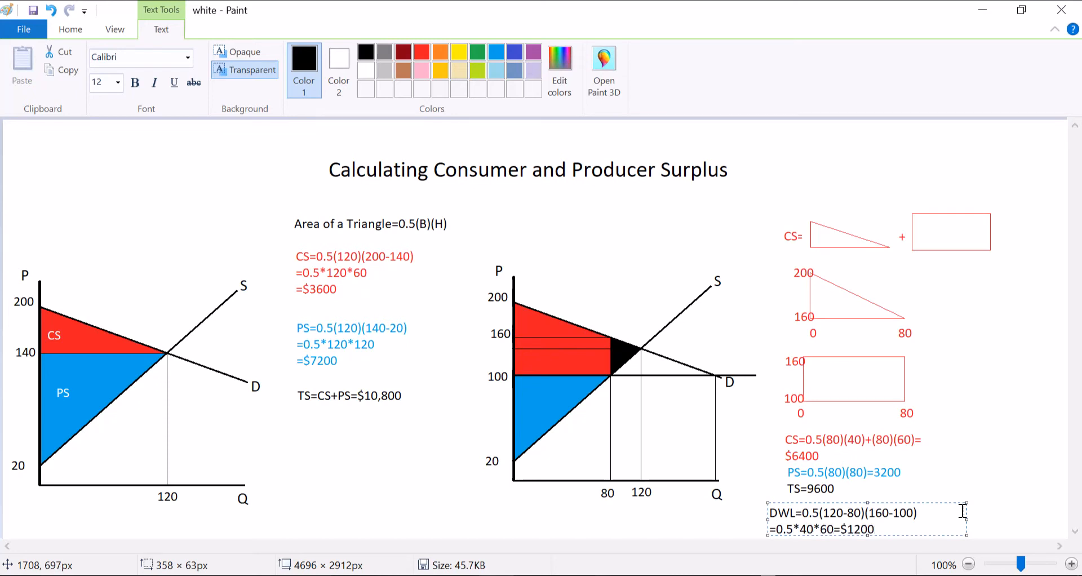
click(978, 392)
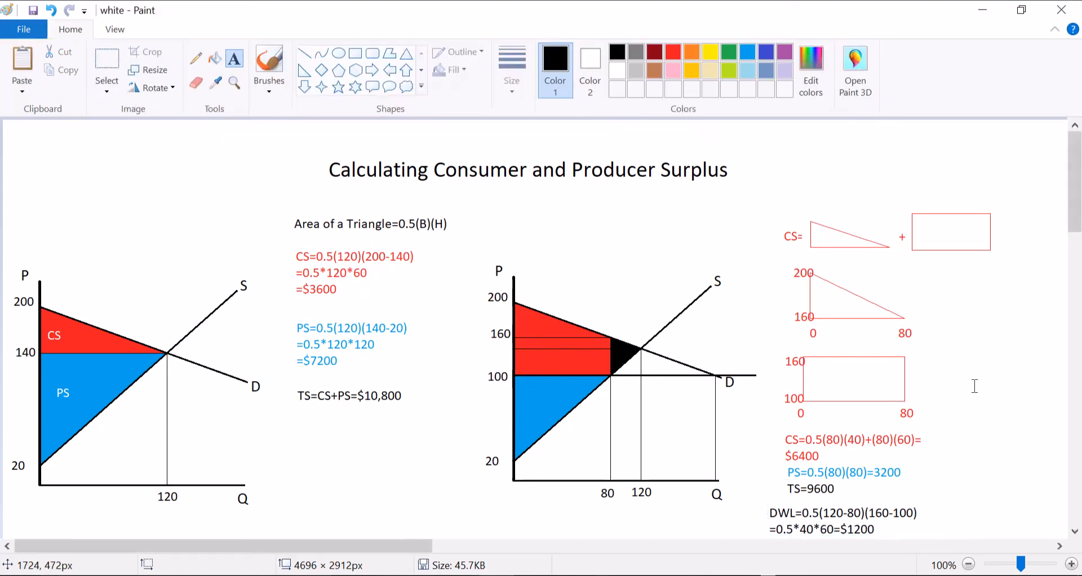